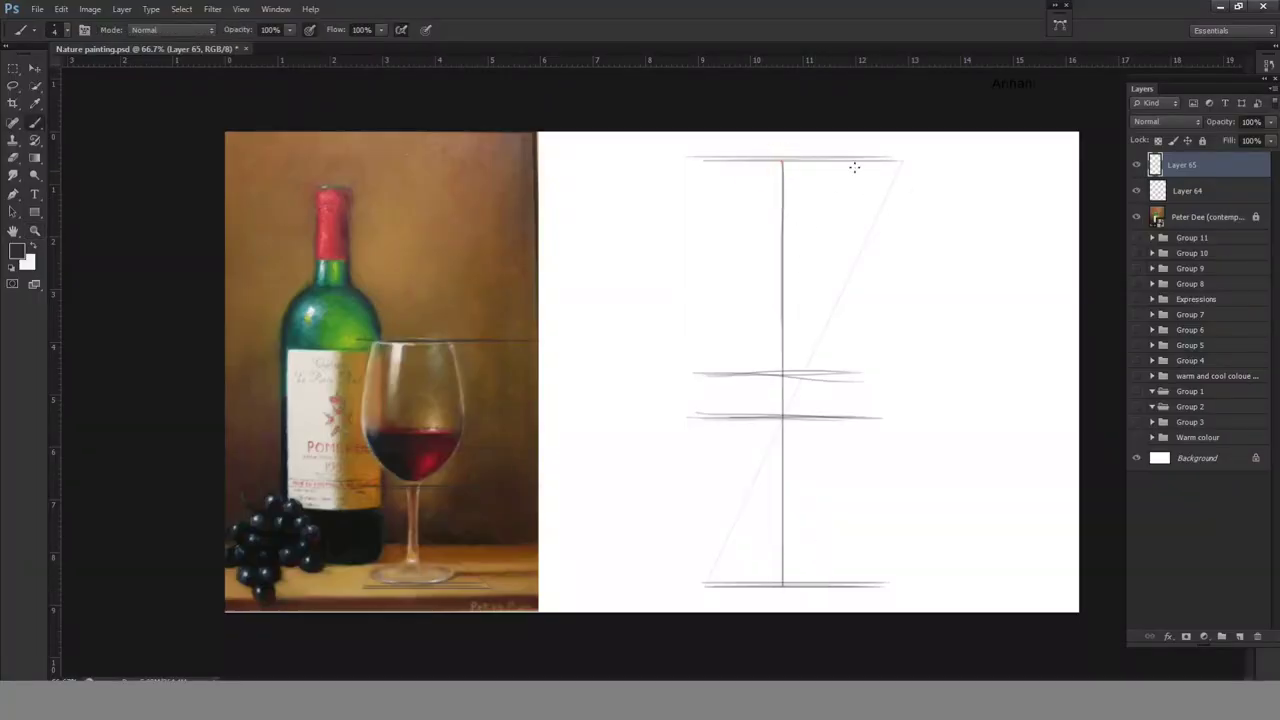
# On Layer 65, sketch the glass rim ellipse, bowl sides, two stem lines and oval foot along the guides.
pyautogui.moveTo(722, 158)
pyautogui.mouseDown()
pyautogui.moveTo(791, 149)
pyautogui.moveTo(712, 165)
pyautogui.moveTo(858, 160)
pyautogui.mouseUp()
pyautogui.moveTo(700, 182); pyautogui.dragTo(683, 305)
pyautogui.moveTo(860, 165); pyautogui.dragTo(893, 295)
pyautogui.moveTo(683, 295)
pyautogui.mouseDown()
pyautogui.moveTo(738, 406)
pyautogui.moveTo(820, 410)
pyautogui.mouseUp()
pyautogui.moveTo(880, 258)
pyautogui.mouseDown()
pyautogui.moveTo(866, 371)
pyautogui.moveTo(768, 417)
pyautogui.moveTo(776, 562)
pyautogui.mouseUp()
pyautogui.moveTo(789, 416)
pyautogui.mouseDown()
pyautogui.moveTo(789, 558)
pyautogui.moveTo(848, 556)
pyautogui.moveTo(709, 563)
pyautogui.moveTo(774, 580)
pyautogui.mouseUp()
pyautogui.moveTo(776, 526)
pyautogui.mouseDown()
pyautogui.moveTo(791, 526)
pyautogui.moveTo(762, 570)
pyautogui.mouseUp()
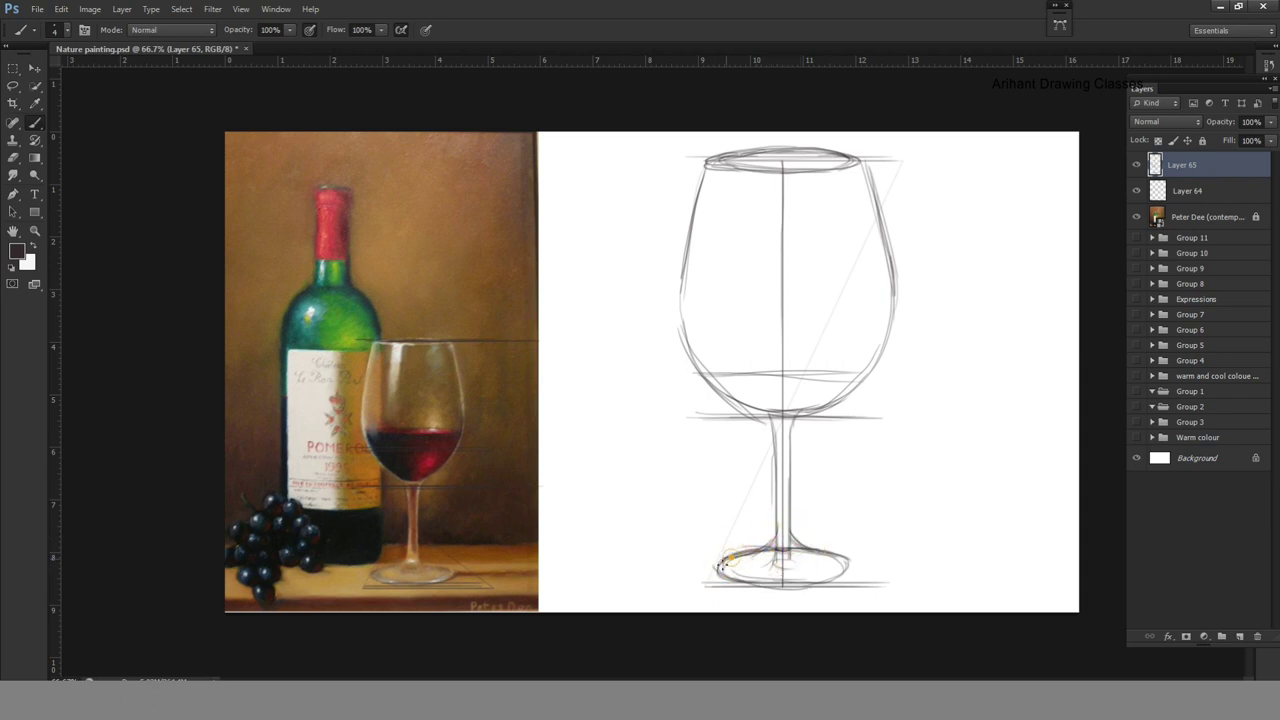
pyautogui.moveTo(843, 557)
pyautogui.mouseDown()
pyautogui.moveTo(846, 574)
pyautogui.moveTo(818, 583)
pyautogui.mouseUp()
# Add Layer 66, lower Layer 65's fill to fade the sketch, and select Layer 66.
pyautogui.click(1240, 636)
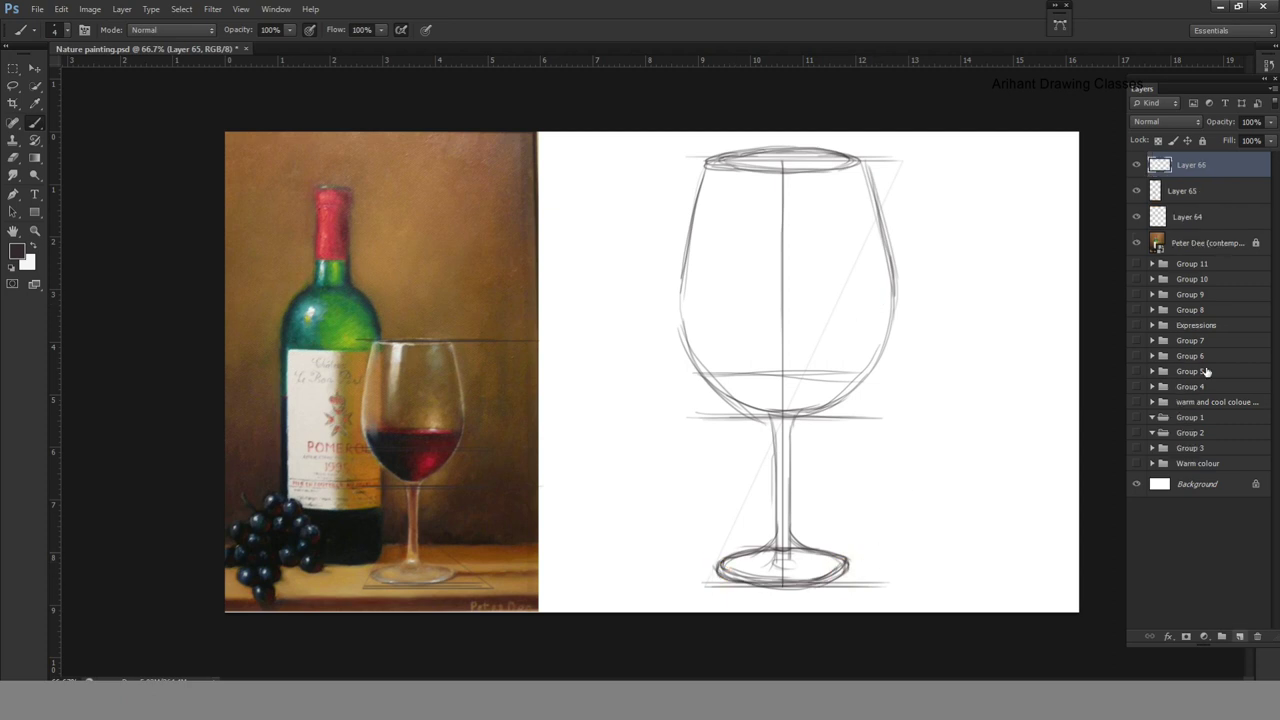
pyautogui.click(1201, 194)
pyautogui.moveTo(1270, 140); pyautogui.dragTo(1242, 162)
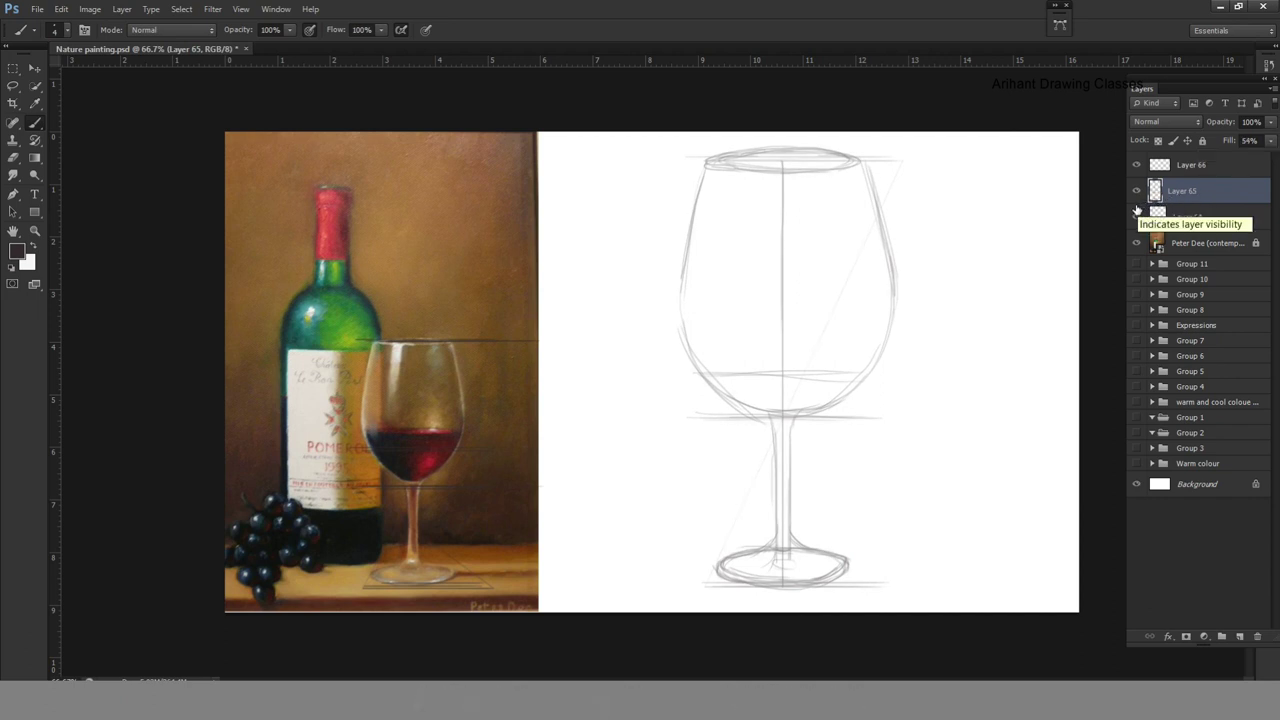
pyautogui.click(1195, 166)
# Reset the brushes to their defaults and pick a size 11 brush.
pyautogui.moveTo(922, 236); pyautogui.dragTo(963, 414)
pyautogui.hotkey('ctrl', 'z')
pyautogui.click(55, 30)
pyautogui.click(496, 52)
pyautogui.click(552, 260)
pyautogui.press('Return')
pyautogui.click(496, 52)
pyautogui.click(496, 52)
pyautogui.click(552, 260)
pyautogui.click(234, 181)
pyautogui.click(55, 30)
pyautogui.doubleClick(30, 128)
# Set the painting colour to black.
pyautogui.moveTo(838, 240); pyautogui.dragTo(810, 352)
pyautogui.hotkey('ctrl', 'z')
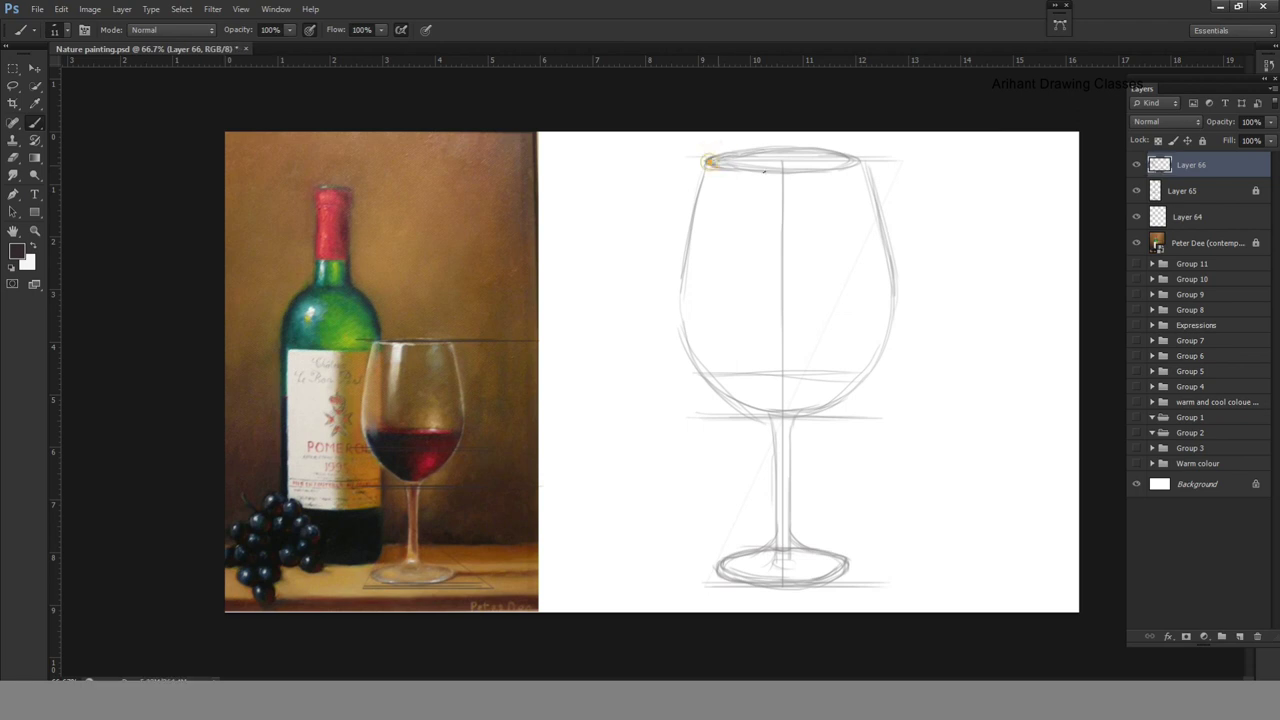
pyautogui.click(16, 251)
pyautogui.click(777, 177)
pyautogui.hotkey('ctrl', 'z')
# Trace the glass rim, both bowl sides, stem and foot edges in dark line.
pyautogui.moveTo(728, 165); pyautogui.dragTo(815, 172)
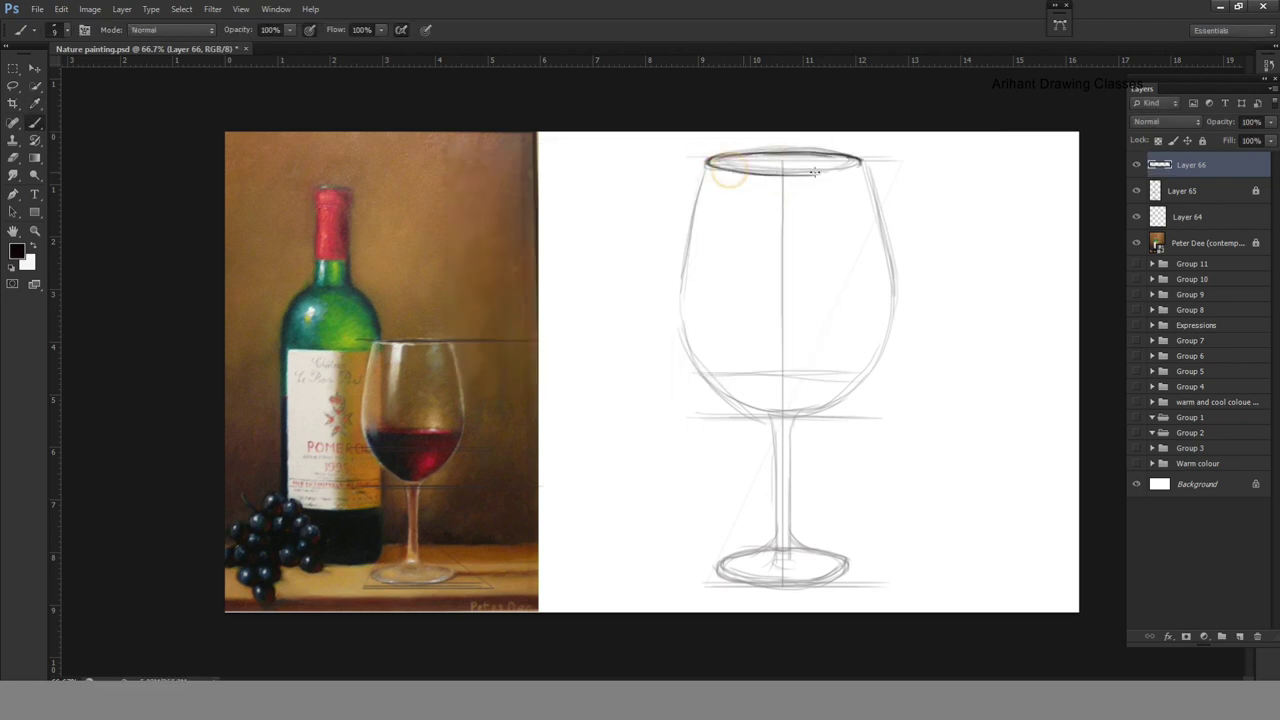
pyautogui.moveTo(706, 167)
pyautogui.mouseDown()
pyautogui.moveTo(682, 300)
pyautogui.moveTo(748, 404)
pyautogui.mouseUp()
pyautogui.moveTo(865, 167)
pyautogui.mouseDown()
pyautogui.moveTo(895, 300)
pyautogui.moveTo(872, 370)
pyautogui.moveTo(796, 408)
pyautogui.moveTo(773, 545)
pyautogui.moveTo(788, 545)
pyautogui.mouseUp()
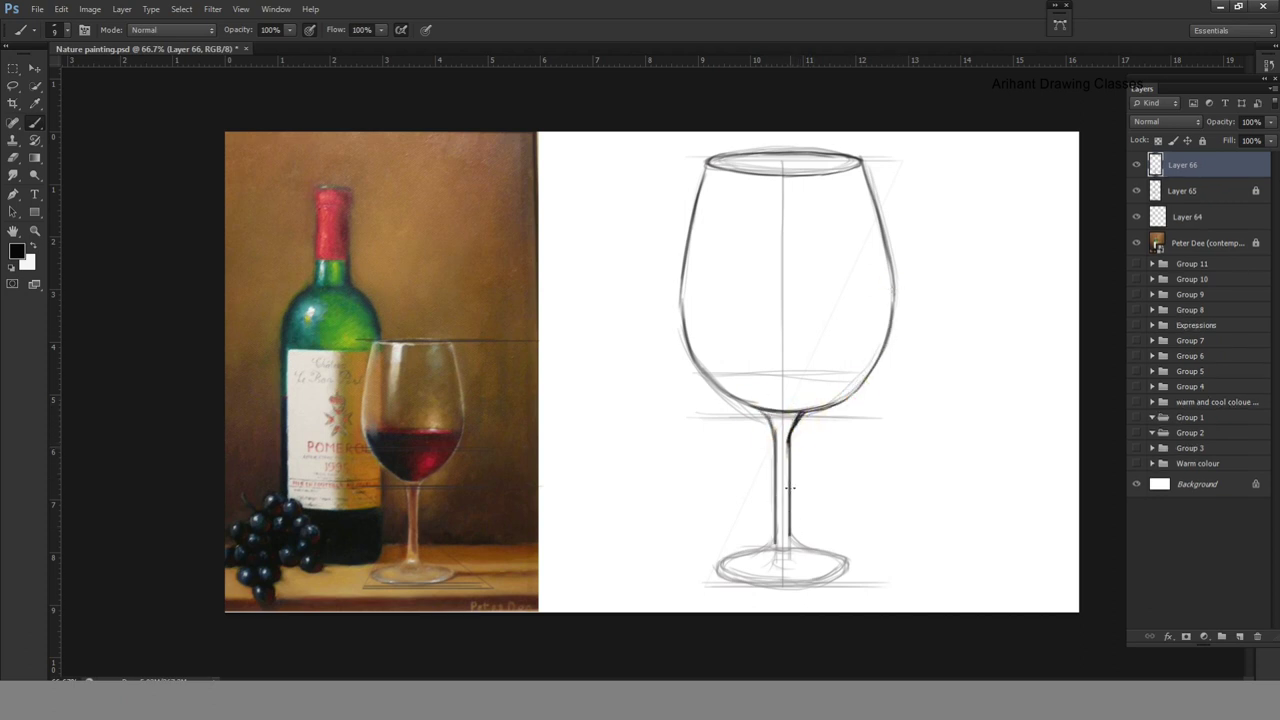
pyautogui.moveTo(744, 552); pyautogui.dragTo(717, 562)
pyautogui.moveTo(800, 545); pyautogui.dragTo(848, 566)
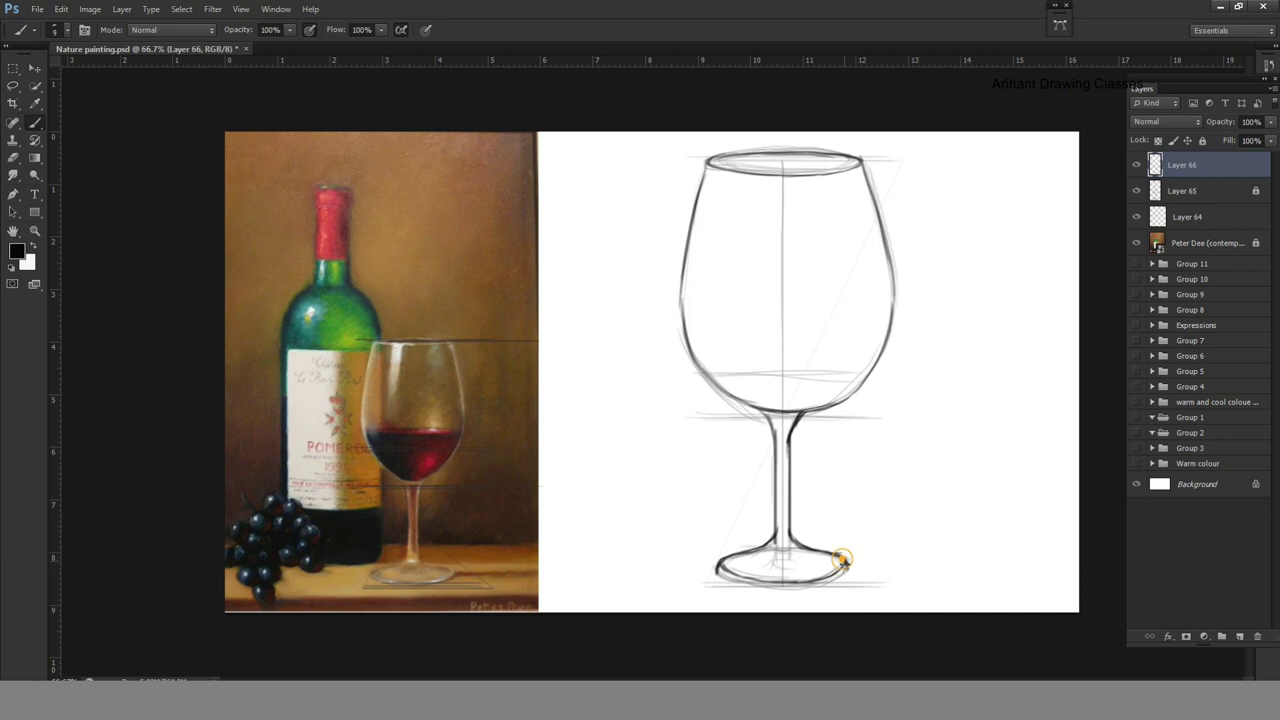
pyautogui.moveTo(842, 560)
pyautogui.mouseDown()
pyautogui.moveTo(760, 582)
pyautogui.moveTo(808, 556)
pyautogui.mouseUp()
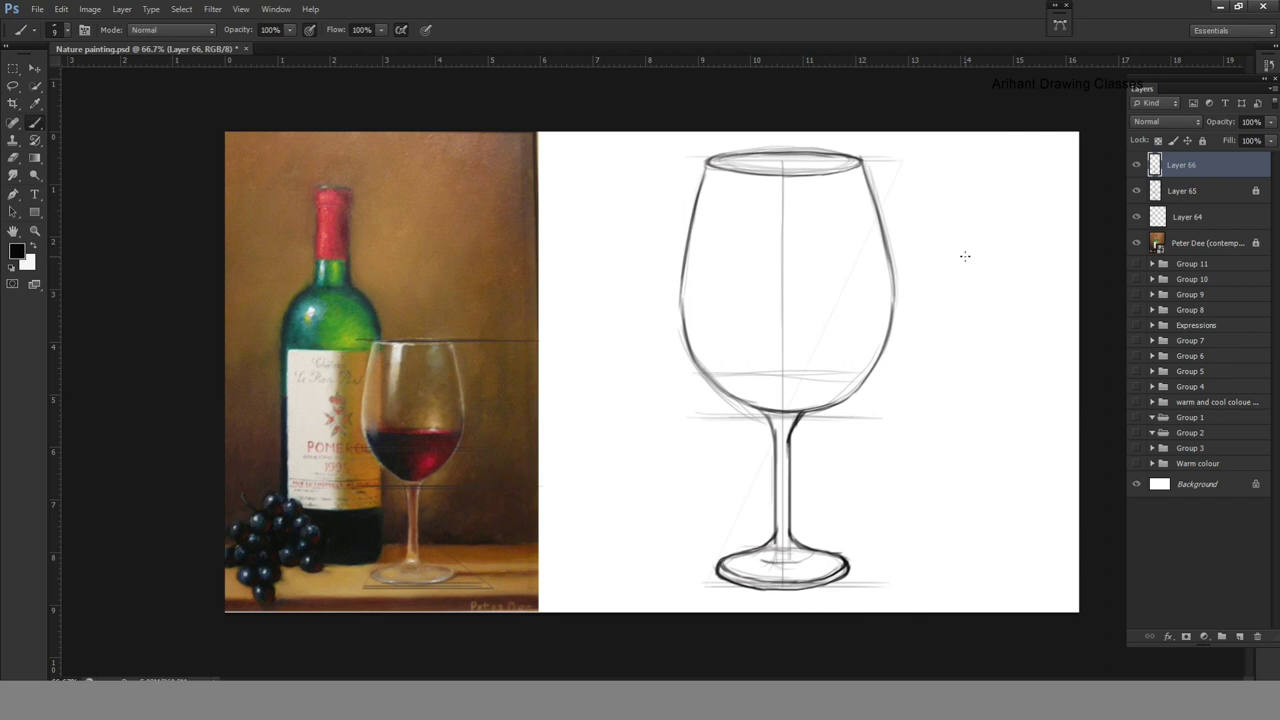
# Erase the rough right contour of the bowl and redraw it darker.
pyautogui.press('e')
pyautogui.moveTo(894, 286)
pyautogui.mouseDown()
pyautogui.moveTo(894, 354)
pyautogui.moveTo(820, 405)
pyautogui.mouseUp()
pyautogui.press('b')
pyautogui.moveTo(884, 256)
pyautogui.mouseDown()
pyautogui.moveTo(892, 362)
pyautogui.moveTo(810, 415)
pyautogui.mouseUp()
pyautogui.press('e')
pyautogui.press('b')
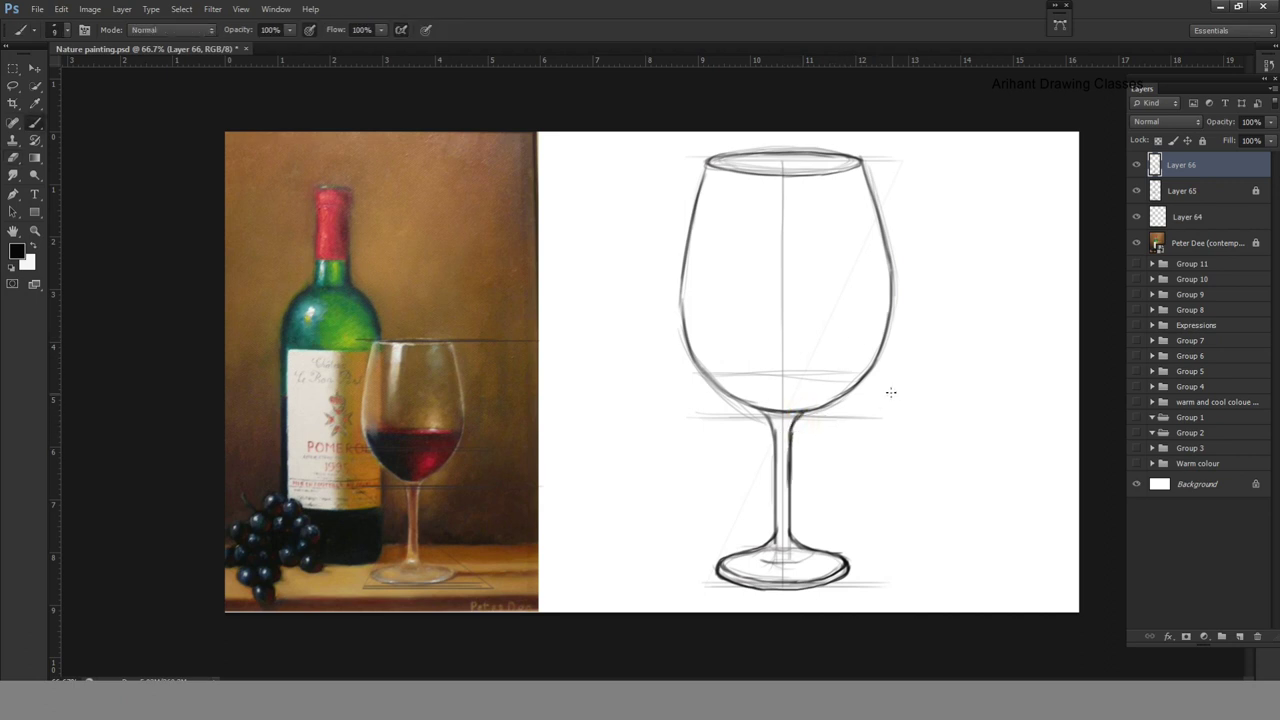
# Hide the sketch layer, add Layer 67 and choose a brown painting colour.
pyautogui.click(1136, 190)
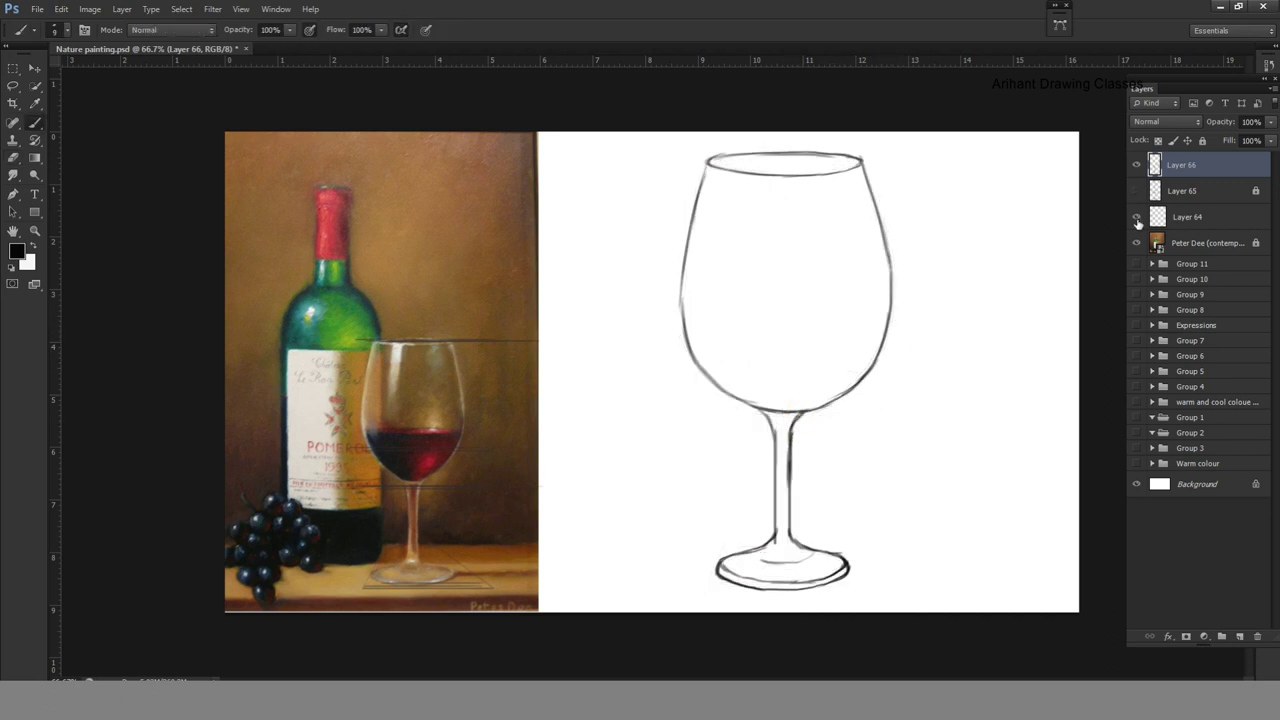
pyautogui.press('i')
pyautogui.click(1185, 190)
pyautogui.click(1239, 636)
pyautogui.click(16, 250)
pyautogui.click(648, 345)
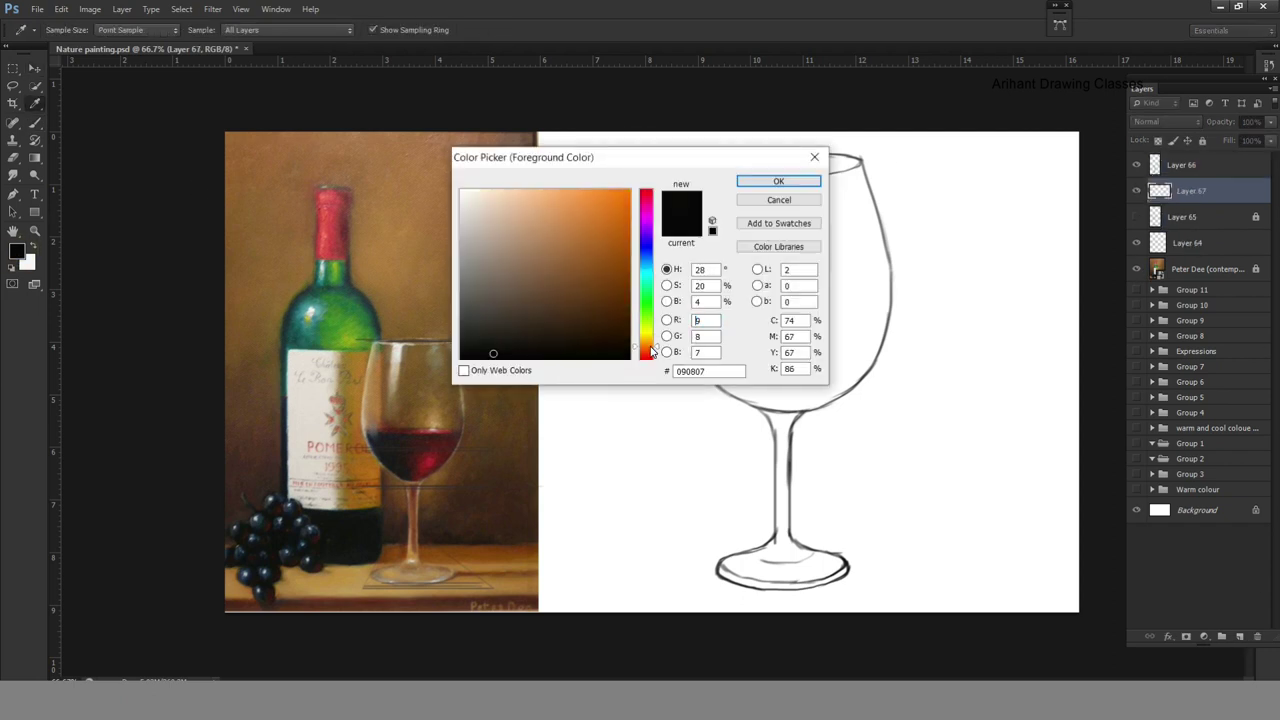
pyautogui.click(587, 274)
pyautogui.click(778, 181)
# Switch to the brush and set its size to 35 after a trial brown stroke.
pyautogui.press('b')
pyautogui.click(310, 9)
pyautogui.press('Escape')
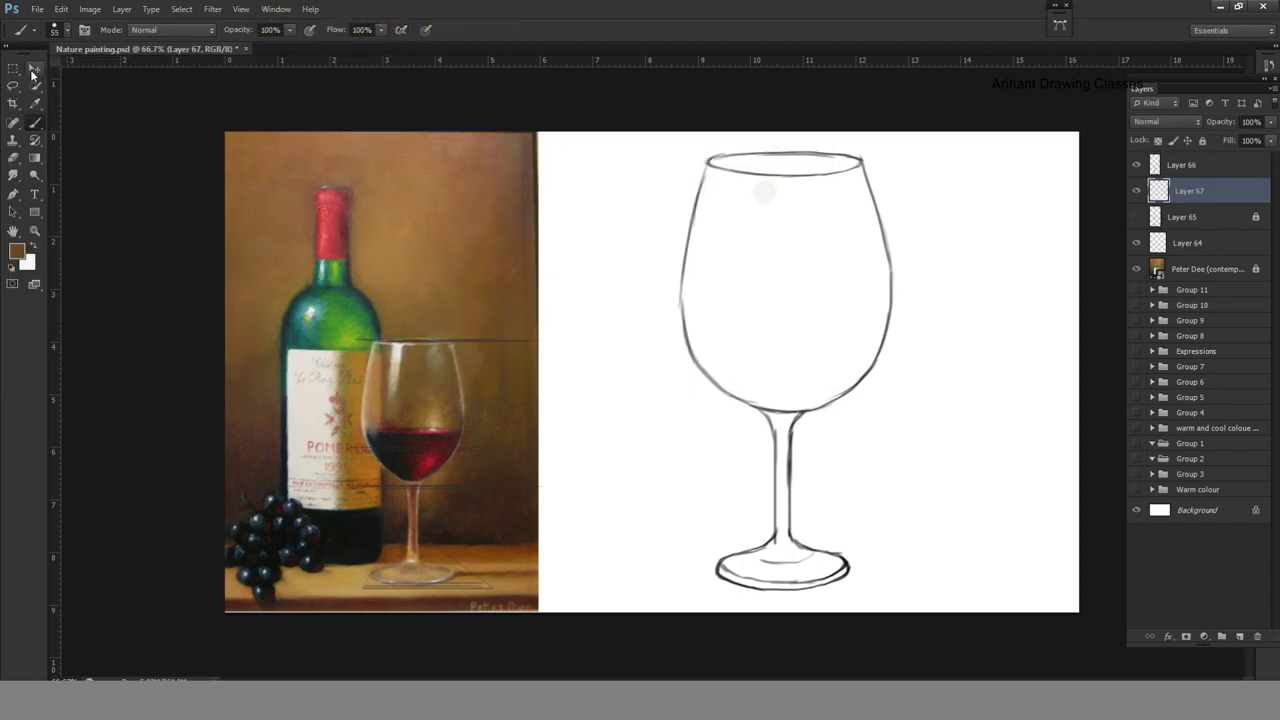
pyautogui.moveTo(722, 174); pyautogui.dragTo(708, 284)
pyautogui.hotkey('ctrl', 'z')
pyautogui.click(55, 29)
pyautogui.doubleClick(134, 134)
# Paint a brown band down the inside of the glass bowl.
pyautogui.moveTo(730, 178); pyautogui.dragTo(707, 264)
pyautogui.click(16, 251)
pyautogui.click(778, 181)
pyautogui.moveTo(720, 180); pyautogui.dragTo(702, 300)
pyautogui.moveTo(718, 181); pyautogui.dragTo(707, 288)
pyautogui.moveTo(712, 178); pyautogui.dragTo(700, 318)
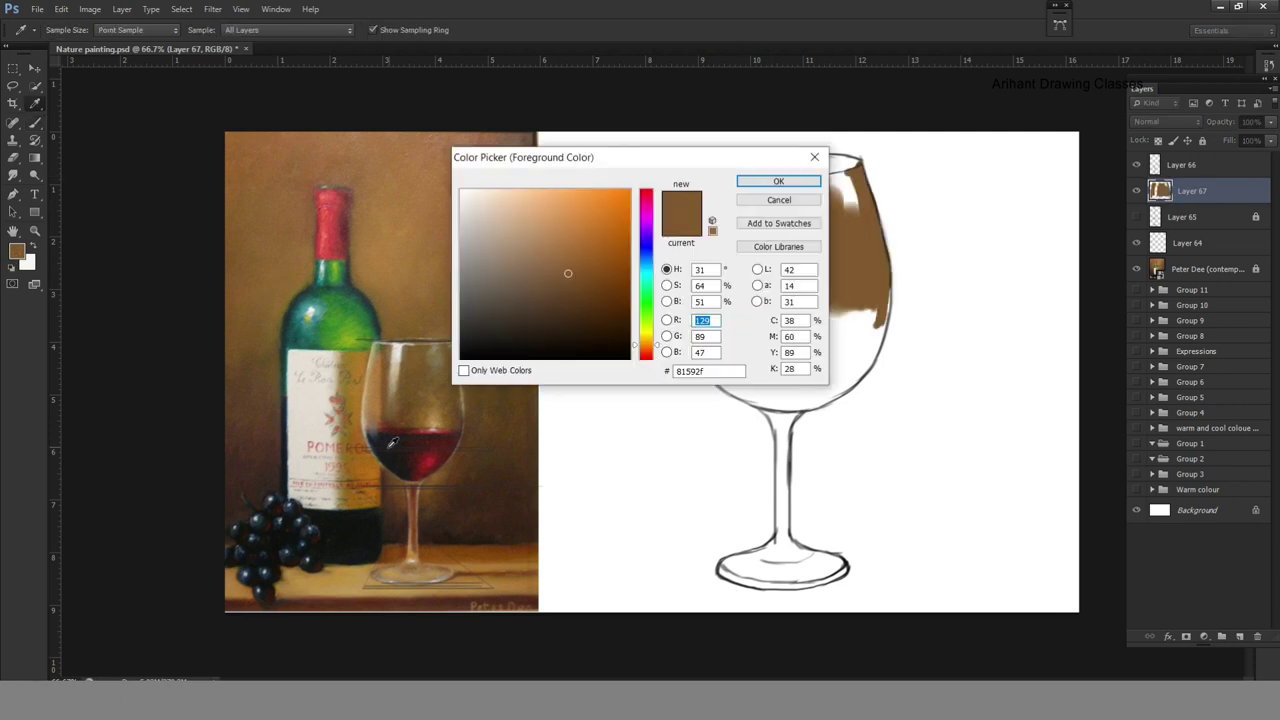
# Sample the wine red from the reference and paint dark red wine along the bowl's bottom.
pyautogui.click(441, 440)
pyautogui.press('Return')
pyautogui.moveTo(701, 340)
pyautogui.mouseDown()
pyautogui.moveTo(705, 375)
pyautogui.moveTo(785, 405)
pyautogui.moveTo(840, 383)
pyautogui.moveTo(880, 330)
pyautogui.moveTo(686, 322)
pyautogui.moveTo(822, 334)
pyautogui.moveTo(716, 330)
pyautogui.moveTo(880, 326)
pyautogui.moveTo(890, 305)
pyautogui.moveTo(800, 370)
pyautogui.moveTo(800, 395)
pyautogui.mouseUp()
pyautogui.press('[')
pyautogui.press(']')
pyautogui.press(']')
pyautogui.press(']')
pyautogui.click(16, 250)
# Paint brighter red along the wine surface, then set the brush to size 50 at 52% opacity.
pyautogui.click(795, 181)
pyautogui.moveTo(705, 320)
pyautogui.mouseDown()
pyautogui.moveTo(866, 316)
pyautogui.moveTo(801, 332)
pyautogui.moveTo(870, 321)
pyautogui.mouseUp()
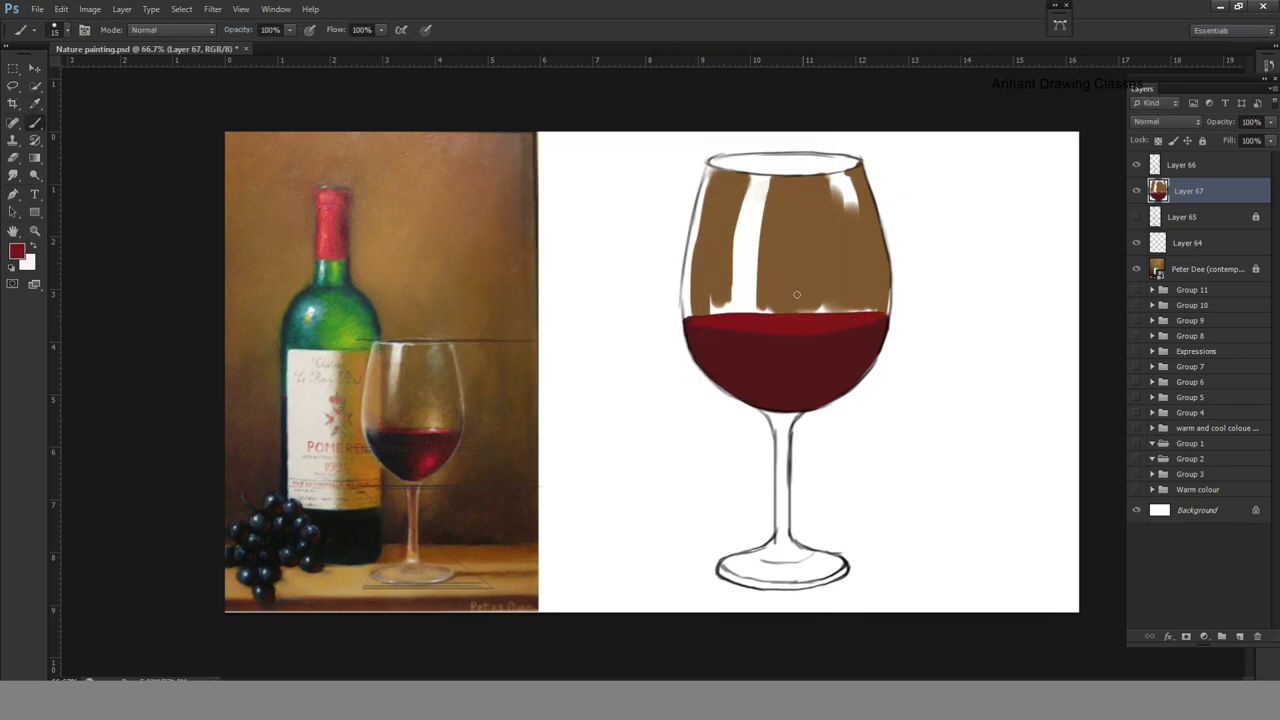
pyautogui.moveTo(806, 377); pyautogui.dragTo(820, 400)
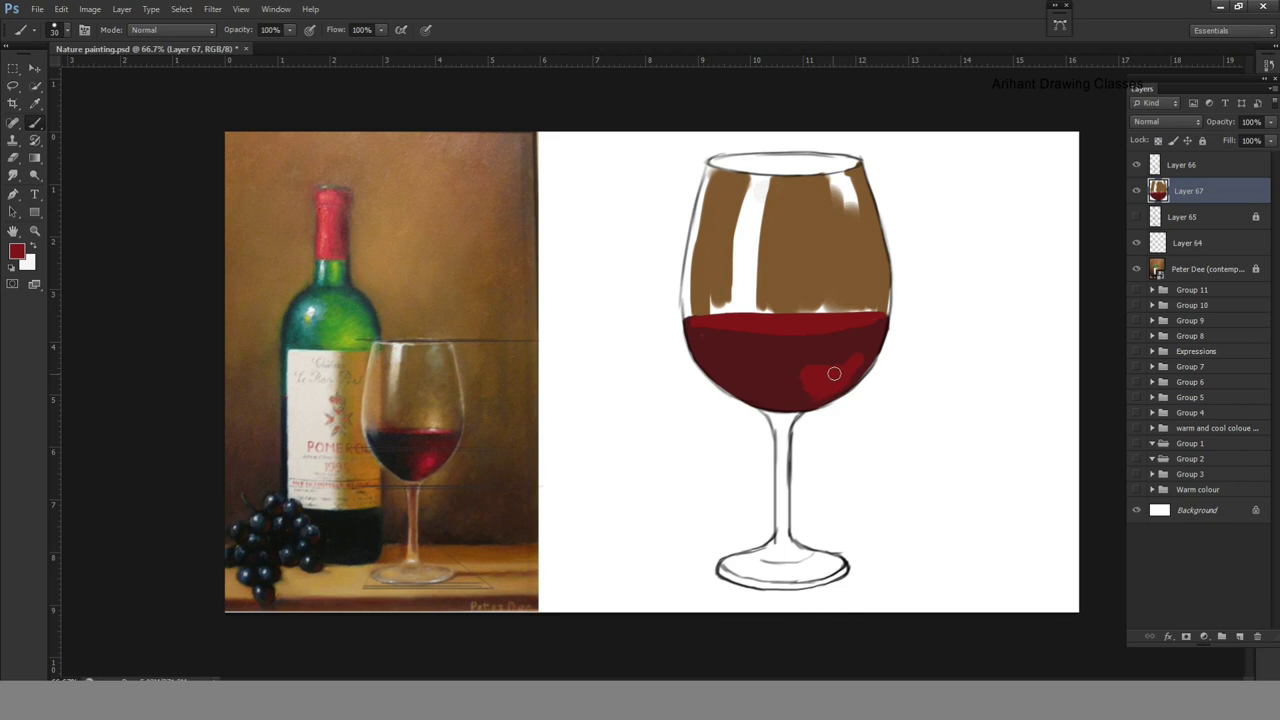
pyautogui.click(60, 29)
pyautogui.write('50')
pyautogui.press('Return')
pyautogui.press('5')
pyautogui.press('2')
# Pick a darker red at 95% opacity and darken the wine's top band and lower-left.
pyautogui.keyDown('alt'); pyautogui.click(832, 389); pyautogui.keyUp('alt')
pyautogui.click(16, 251)
pyautogui.click(590, 337)
pyautogui.press('Return')
pyautogui.press('9')
pyautogui.press('5')
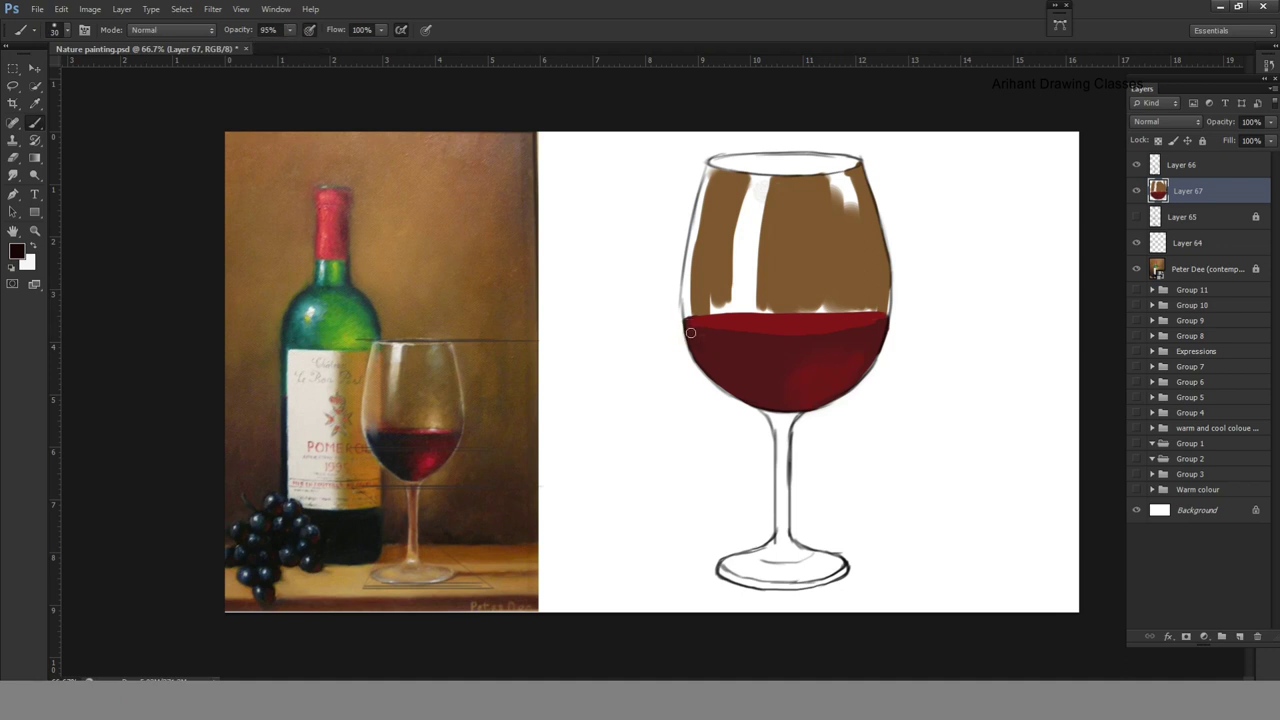
pyautogui.moveTo(689, 337)
pyautogui.mouseDown()
pyautogui.moveTo(828, 340)
pyautogui.moveTo(706, 346)
pyautogui.mouseUp()
# Enlarge the brush, softly erase part of the wine, and sample a new colour from the painting.
pyautogui.press(']')
pyautogui.press(']')
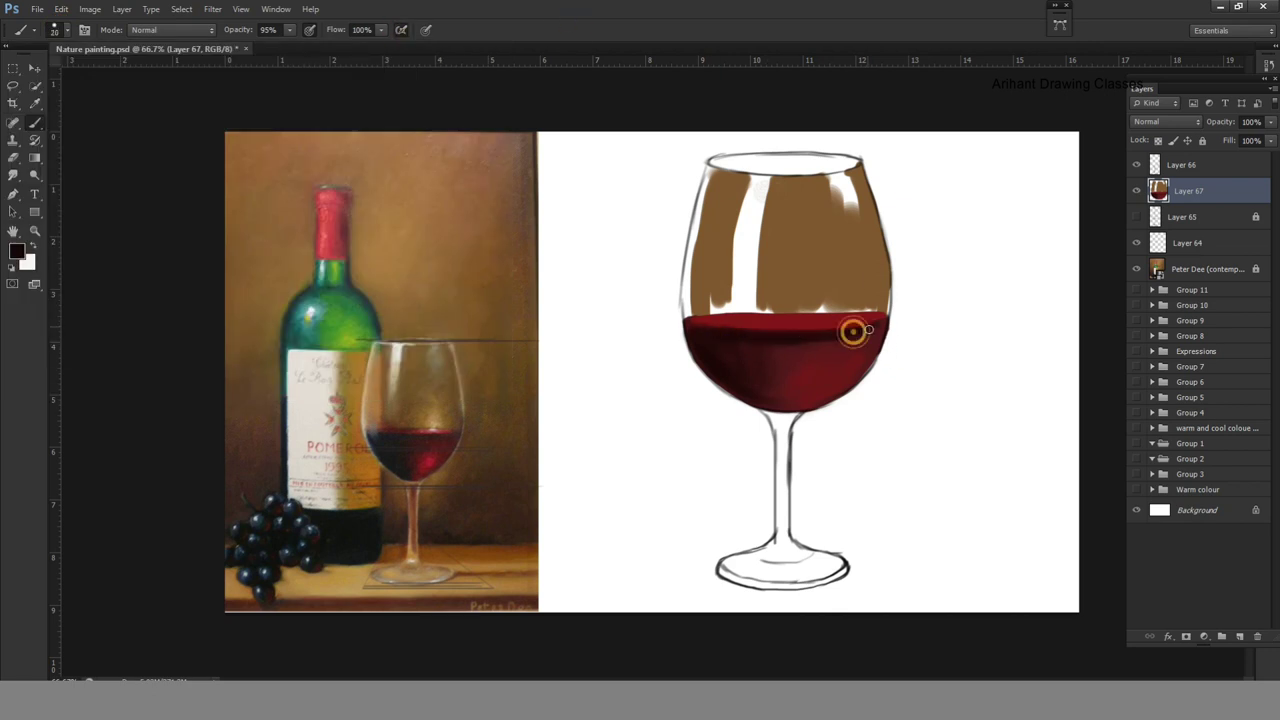
pyautogui.press('e')
pyautogui.moveTo(834, 344); pyautogui.dragTo(780, 350)
pyautogui.press('i')
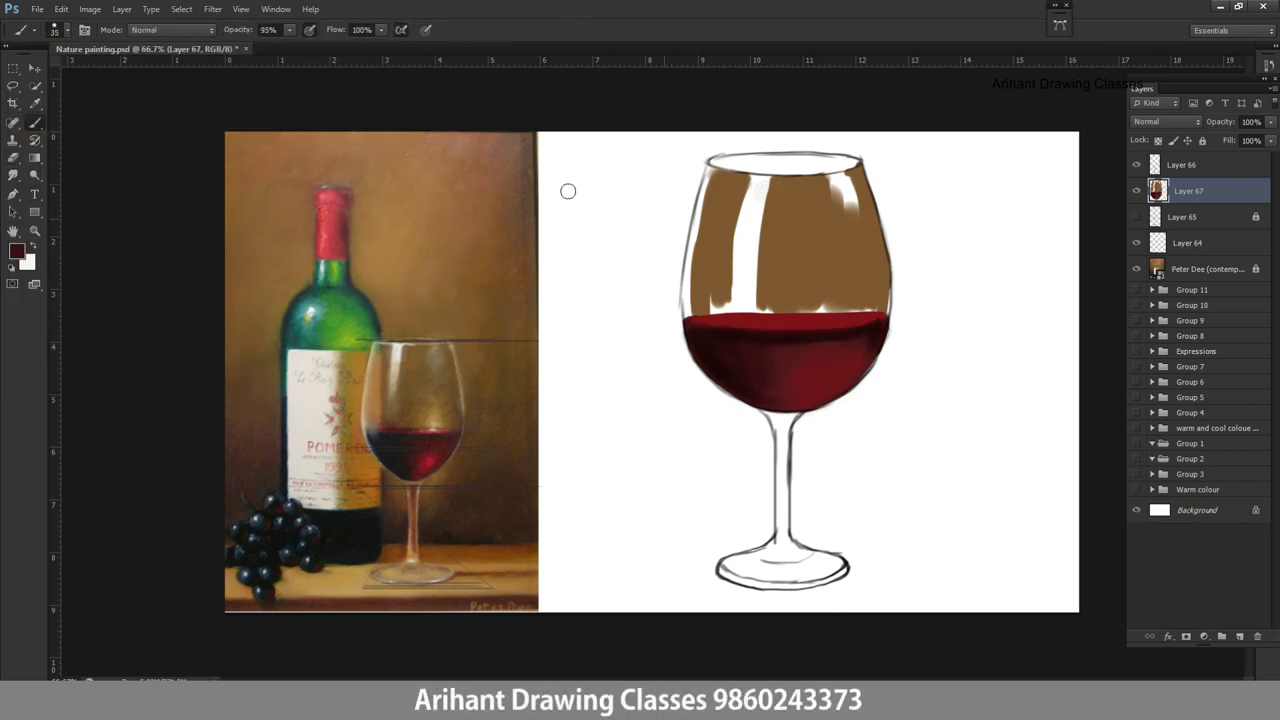
pyautogui.click(838, 293)
pyautogui.press('Return')
pyautogui.press('b')
# Choose a larger brush and an orange-red secondary colour, swapping it in to paint.
pyautogui.click(53, 29)
pyautogui.click(292, 211)
pyautogui.press('Return')
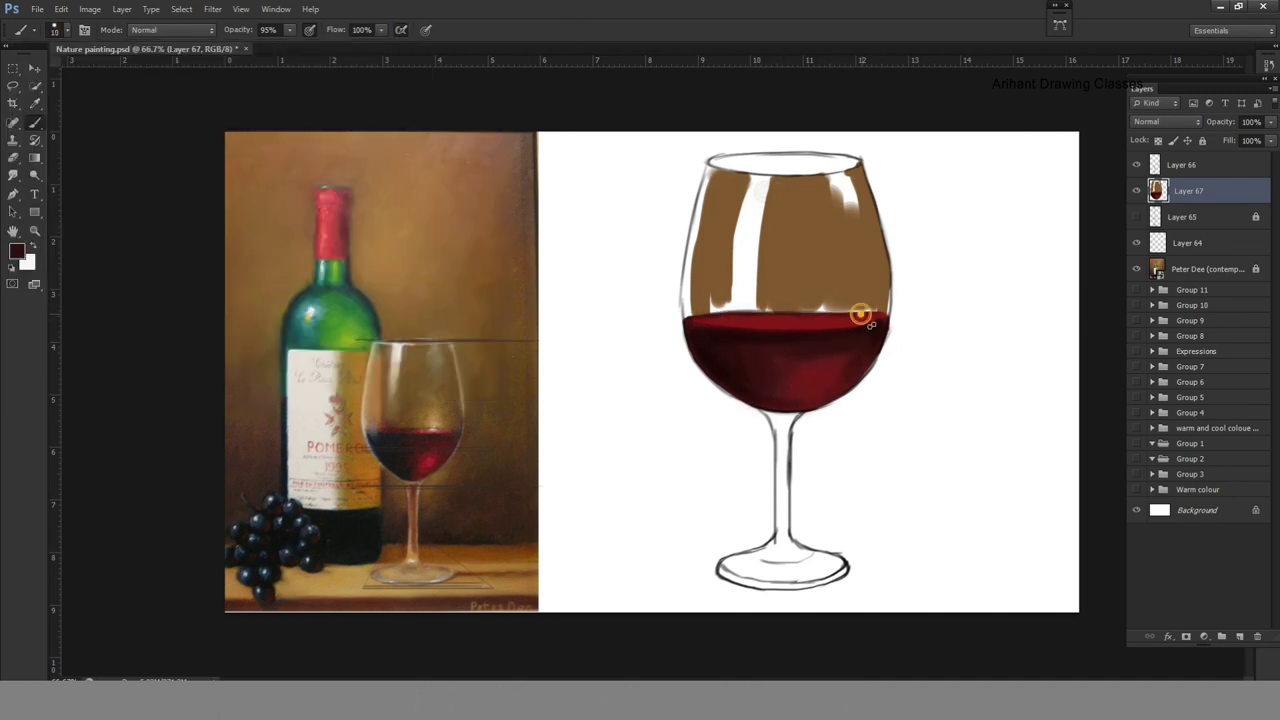
pyautogui.click(27, 262)
pyautogui.click(590, 210)
pyautogui.click(750, 176)
pyautogui.press(']')
pyautogui.press('x')
# Set the painting colour to dark red with brush opacity 39%.
pyautogui.click(16, 251)
pyautogui.click(600, 277)
pyautogui.click(777, 176)
pyautogui.press('3')
pyautogui.press('9')
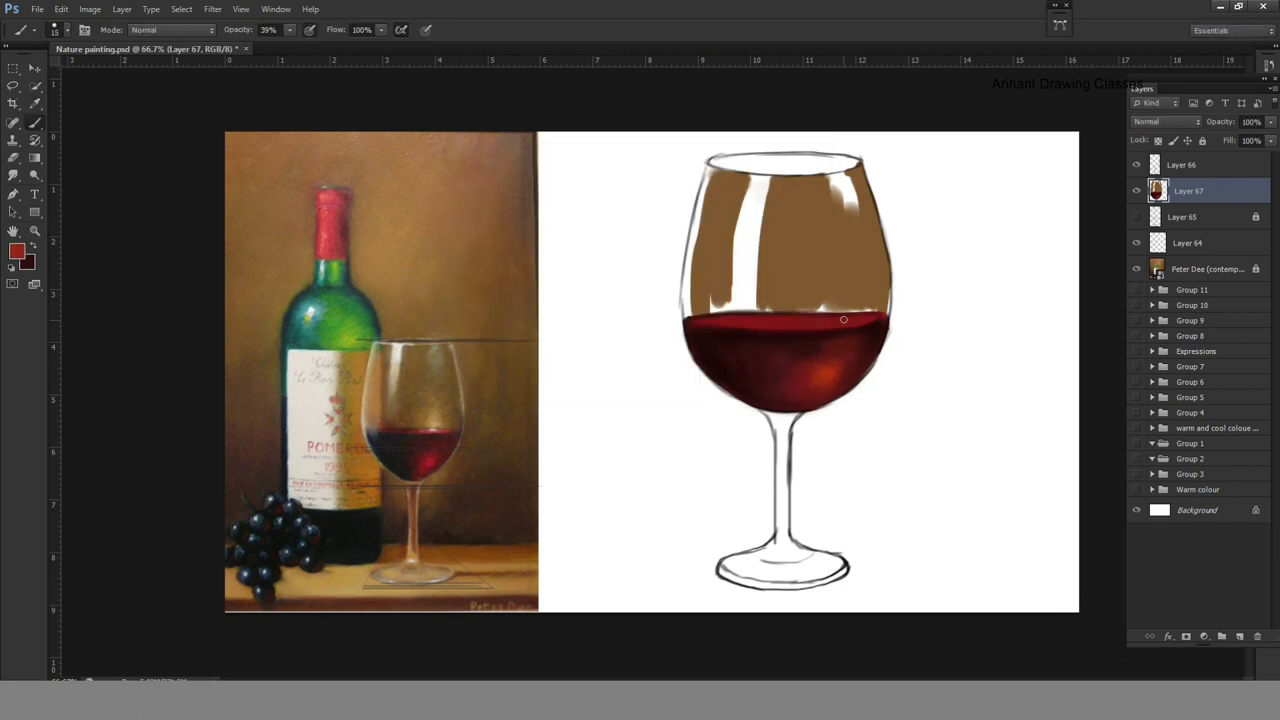
# At full opacity with a larger brush, fill the white gaps on the bowl's left with brown.
pyautogui.click(16, 251)
pyautogui.click(763, 177)
pyautogui.press('0')
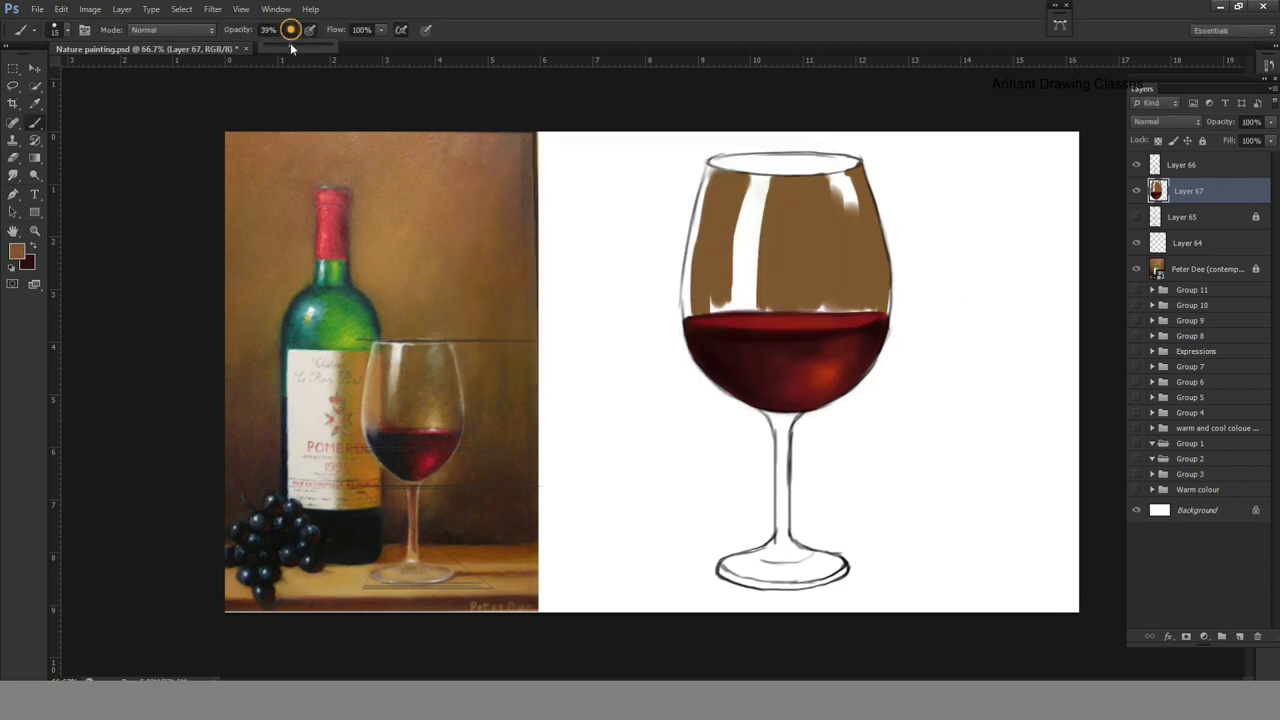
pyautogui.press(']')
pyautogui.press(']')
pyautogui.press(']')
pyautogui.moveTo(746, 286); pyautogui.dragTo(746, 247)
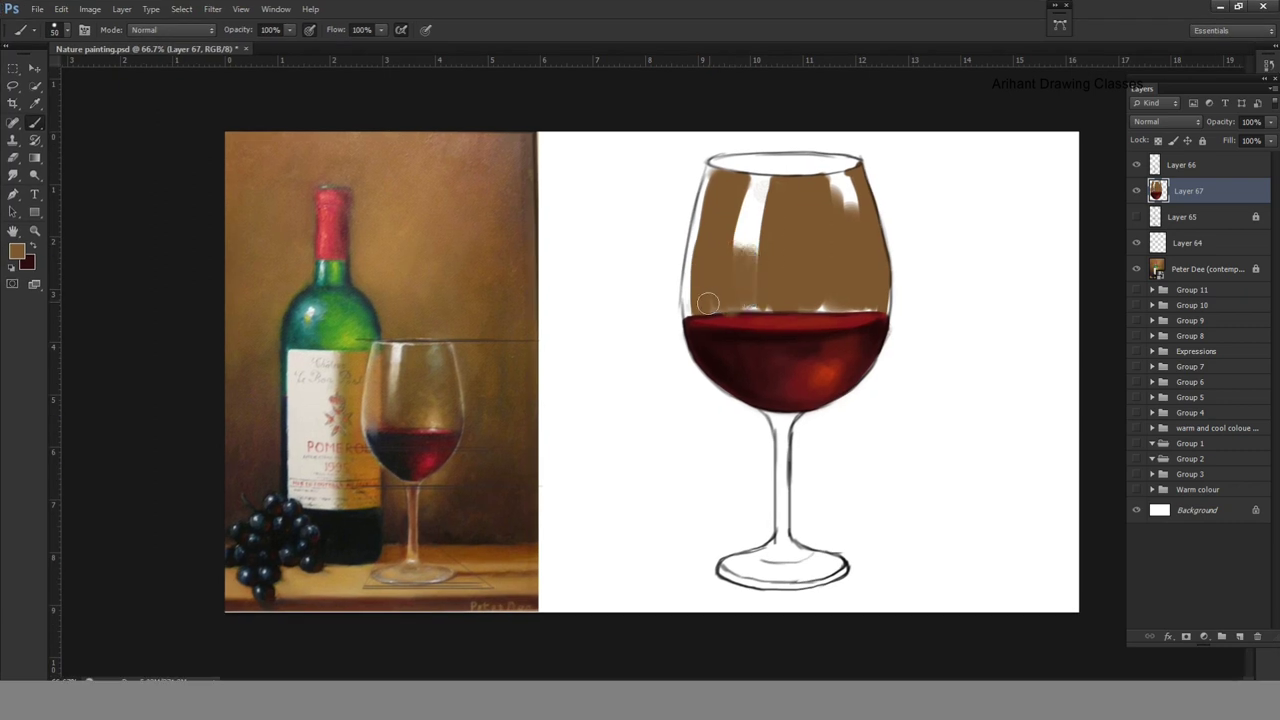
# Switch to another brown shade and smooth the glass's left rim with a size-40 brush.
pyautogui.click(16, 251)
pyautogui.click(714, 199)
pyautogui.press('Return')
pyautogui.press('[')
pyautogui.moveTo(708, 182); pyautogui.dragTo(696, 280)
pyautogui.moveTo(700, 212); pyautogui.dragTo(690, 300)
# Darken the glass's left edge, then dab brown above the wine surface with a size-60 brush.
pyautogui.click(16, 251)
pyautogui.press('Return')
pyautogui.moveTo(740, 175)
pyautogui.mouseDown()
pyautogui.moveTo(703, 210)
pyautogui.moveTo(690, 300)
pyautogui.mouseUp()
pyautogui.press(']')
pyautogui.press(']')
pyautogui.press(']')
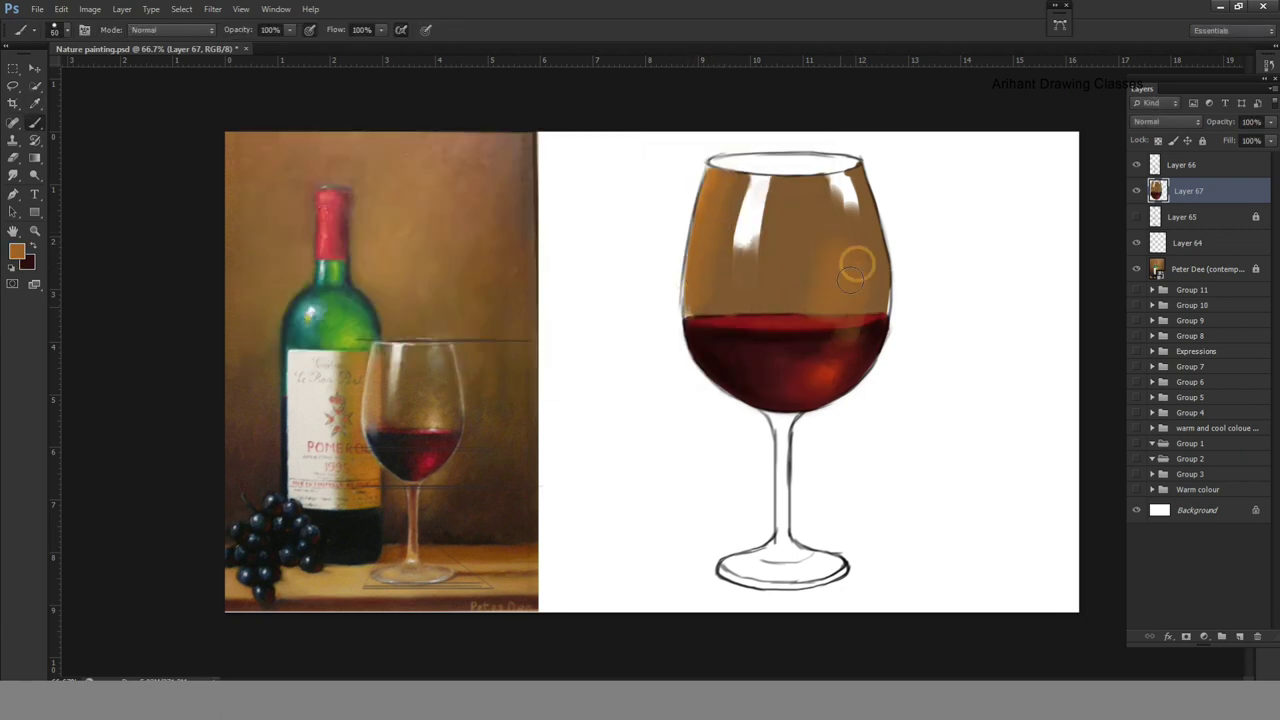
pyautogui.moveTo(850, 280); pyautogui.dragTo(815, 333)
# Choose a pale cream paint colour after trying a lighter tan.
pyautogui.click(16, 251)
pyautogui.click(349, 200)
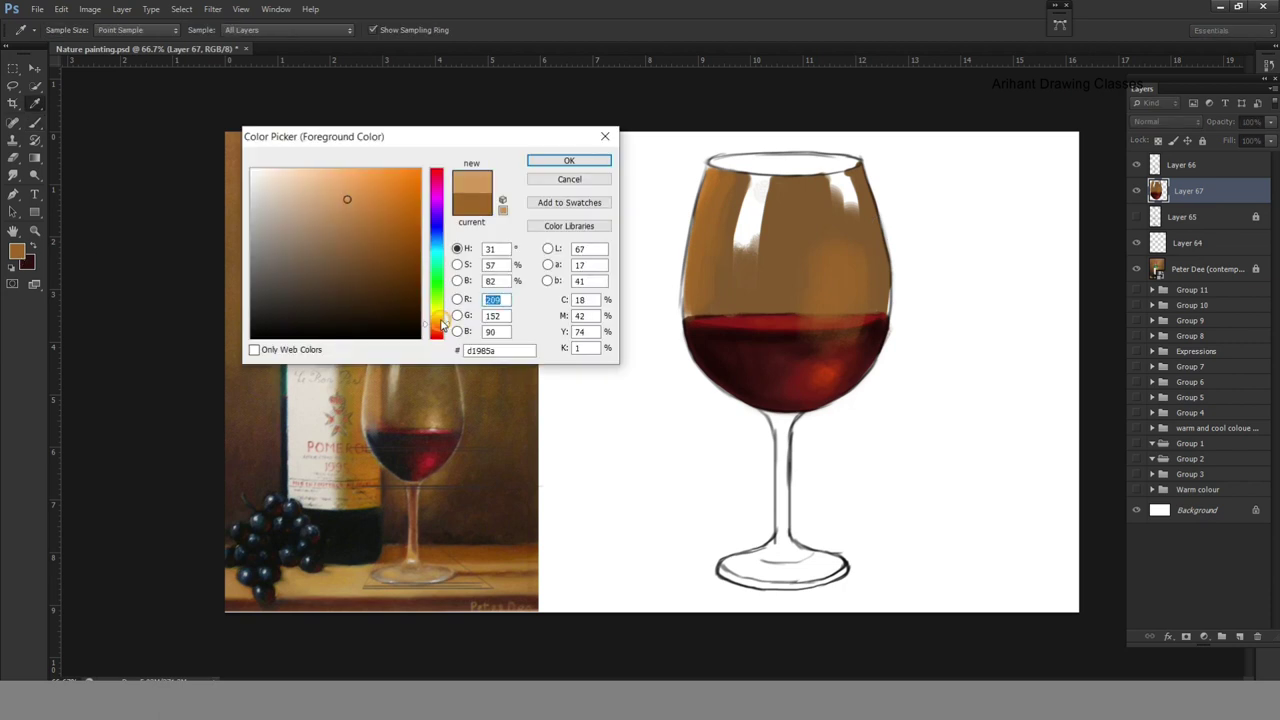
pyautogui.press('Return')
pyautogui.click(54, 29)
pyautogui.press('i')
pyautogui.click(826, 291)
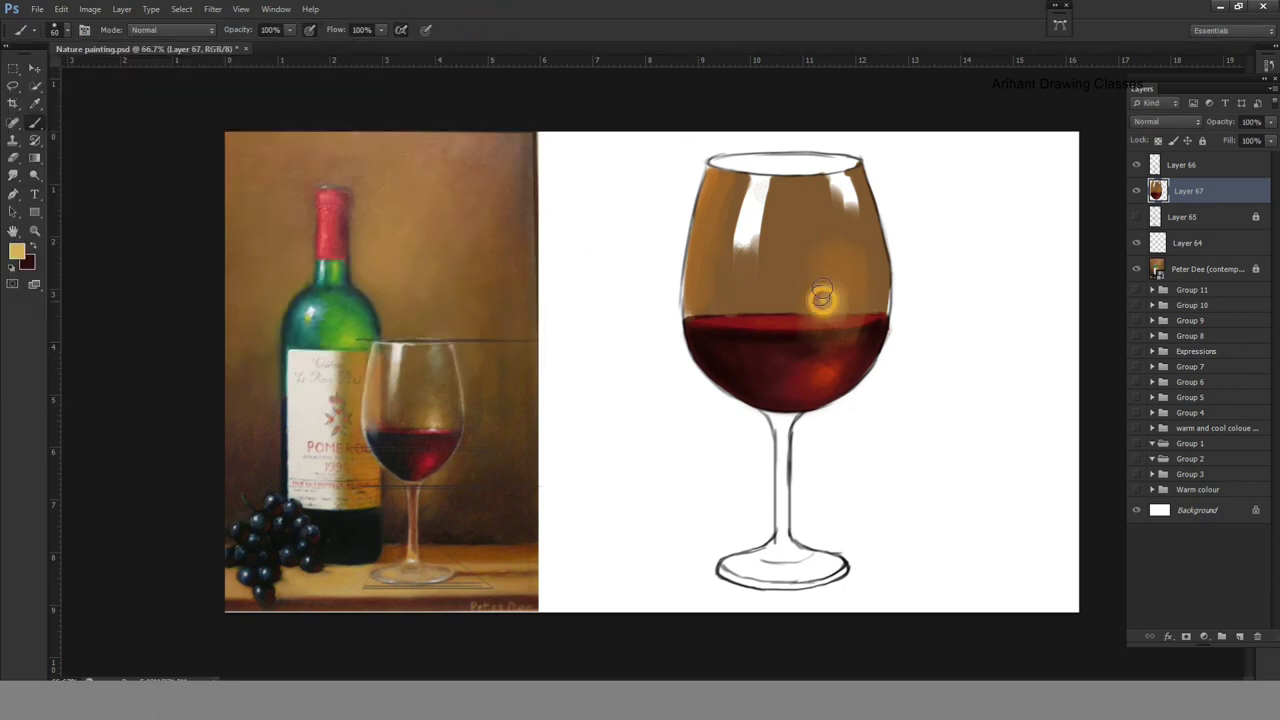
pyautogui.click(16, 251)
pyautogui.click(322, 178)
pyautogui.press('Return')
pyautogui.press('b')
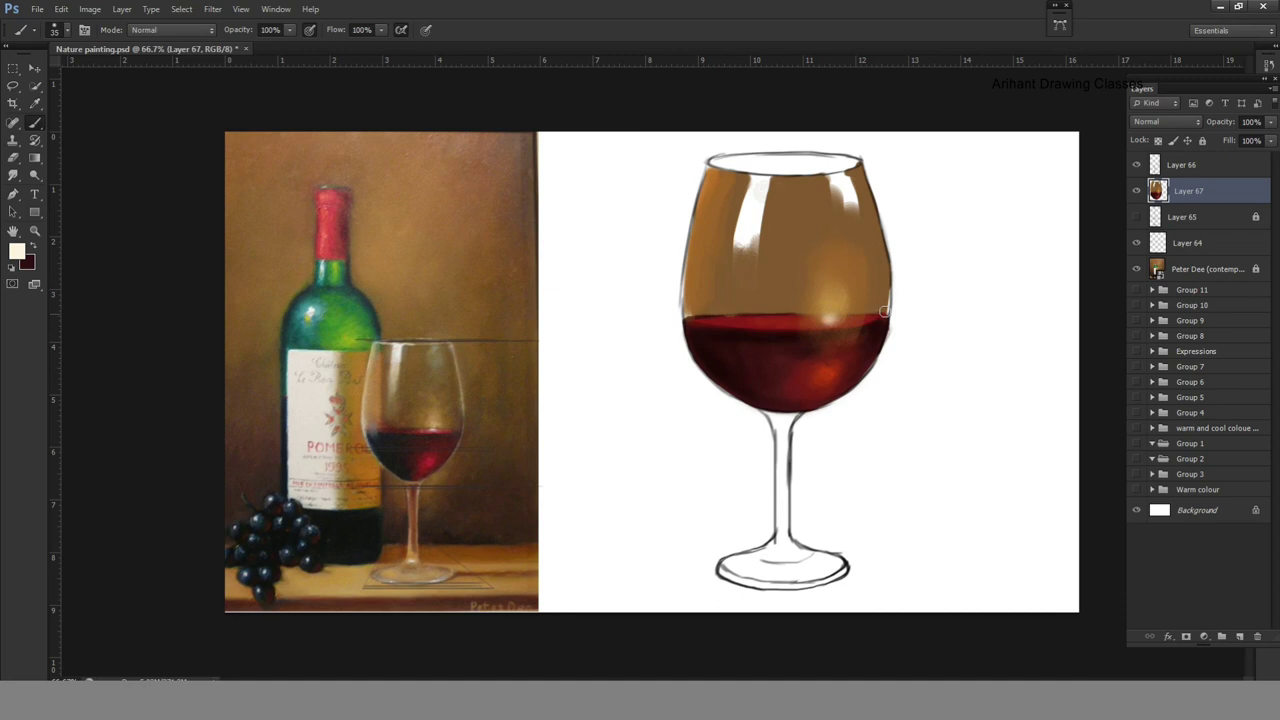
# Sample brown from the reference painting and tone down the bowl's left white highlight.
pyautogui.press('[')
pyautogui.press('[')
pyautogui.press(']')
pyautogui.press('4')
pyautogui.press('3')
pyautogui.keyDown('alt'); pyautogui.click(434, 250); pyautogui.keyUp('alt')
pyautogui.press('0')
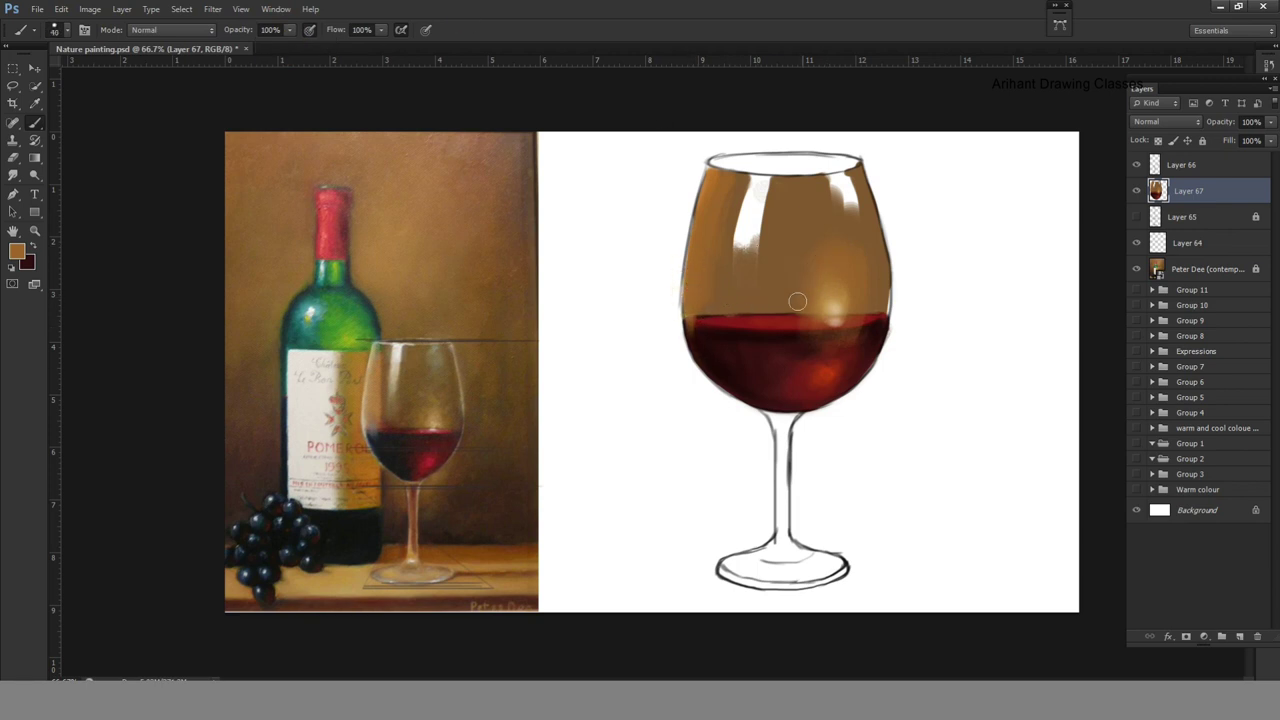
pyautogui.moveTo(746, 191); pyautogui.dragTo(742, 300)
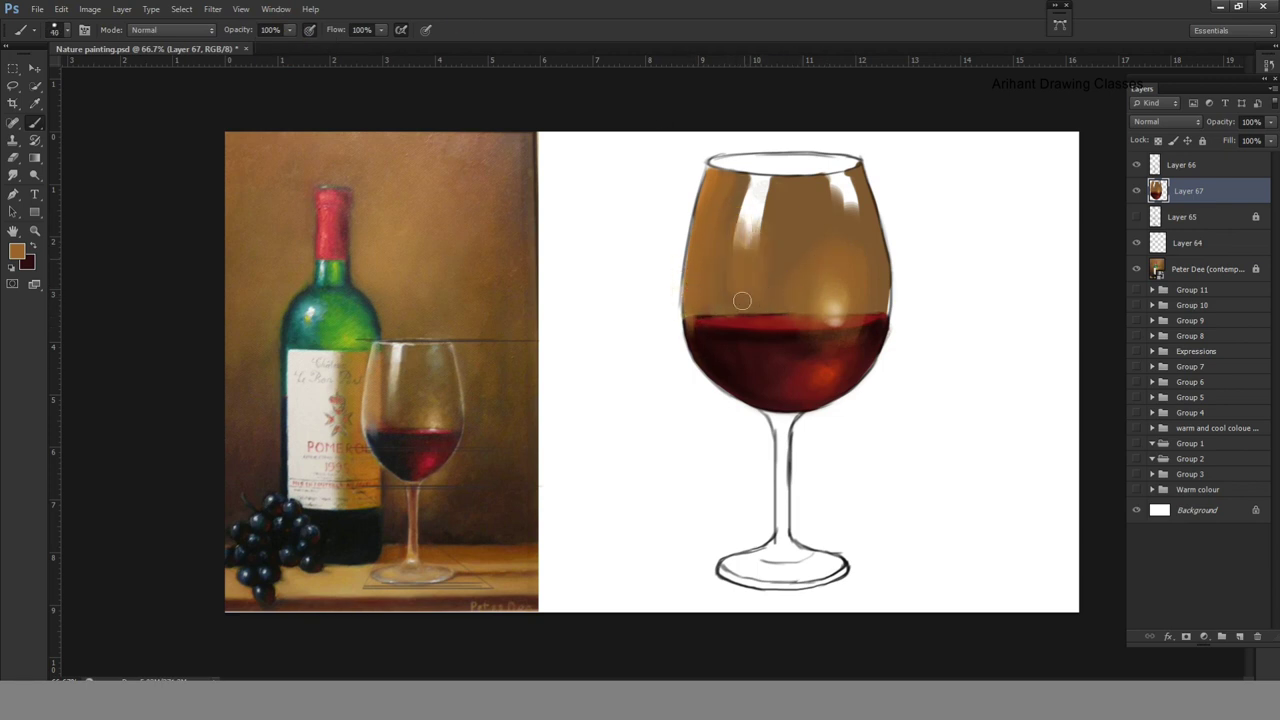
# Paint the glass stem dark red.
pyautogui.click(16, 250)
pyautogui.click(583, 157)
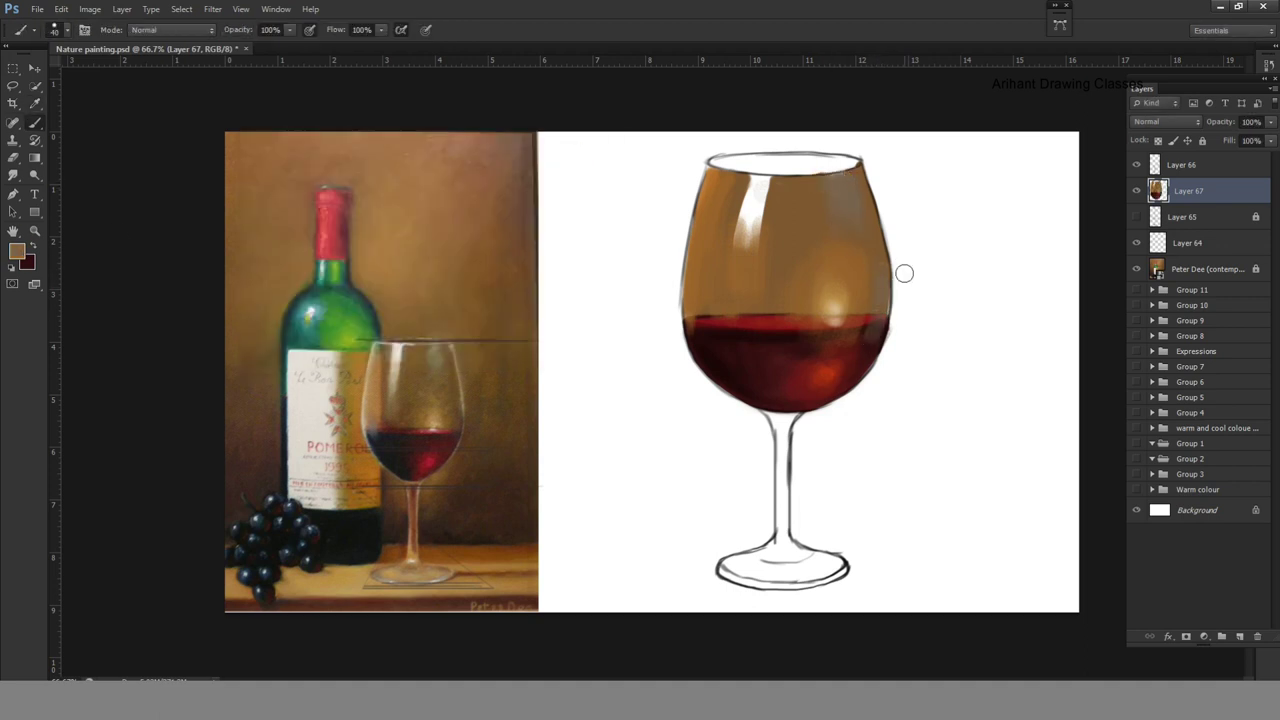
pyautogui.click(16, 250)
pyautogui.click(447, 335)
pyautogui.click(576, 157)
pyautogui.moveTo(782, 421); pyautogui.dragTo(787, 550)
# Set the foreground colour back to brown.
pyautogui.click(16, 250)
pyautogui.click(568, 160)
pyautogui.click(16, 250)
pyautogui.click(568, 160)
# Brush translucent brown across the glass foot at 28% opacity, then restore full opacity.
pyautogui.moveTo(290, 29); pyautogui.dragTo(262, 50)
pyautogui.moveTo(780, 408); pyautogui.dragTo(782, 470)
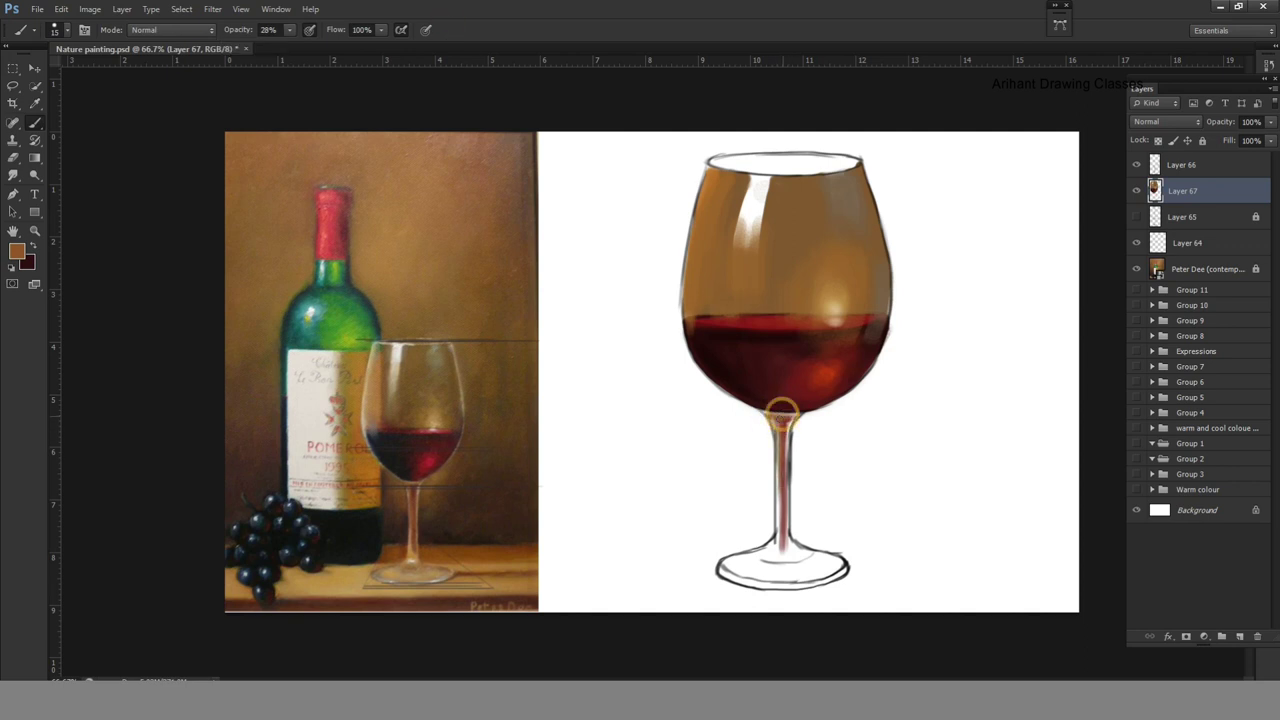
pyautogui.moveTo(795, 553)
pyautogui.mouseDown()
pyautogui.moveTo(738, 562)
pyautogui.moveTo(750, 575)
pyautogui.moveTo(819, 556)
pyautogui.moveTo(730, 578)
pyautogui.moveTo(808, 558)
pyautogui.moveTo(845, 574)
pyautogui.mouseUp()
pyautogui.press('6')
pyautogui.press('9')
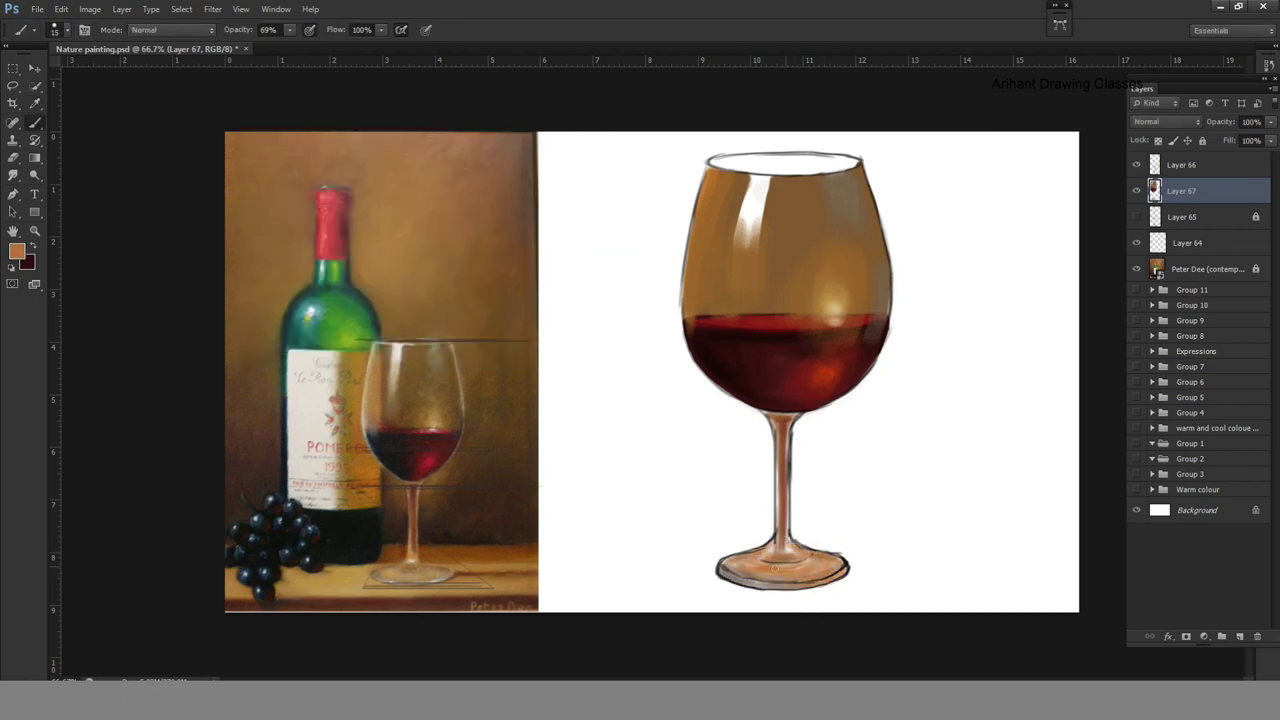
pyautogui.press('0')
# Paint a firm stroke along the glass rim in a new colour.
pyautogui.click(16, 251)
pyautogui.click(563, 157)
pyautogui.moveTo(730, 160)
pyautogui.mouseDown()
pyautogui.moveTo(831, 164)
pyautogui.moveTo(777, 174)
pyautogui.moveTo(720, 165)
pyautogui.moveTo(820, 160)
pyautogui.moveTo(719, 159)
pyautogui.mouseUp()
pyautogui.click(16, 251)
pyautogui.click(563, 160)
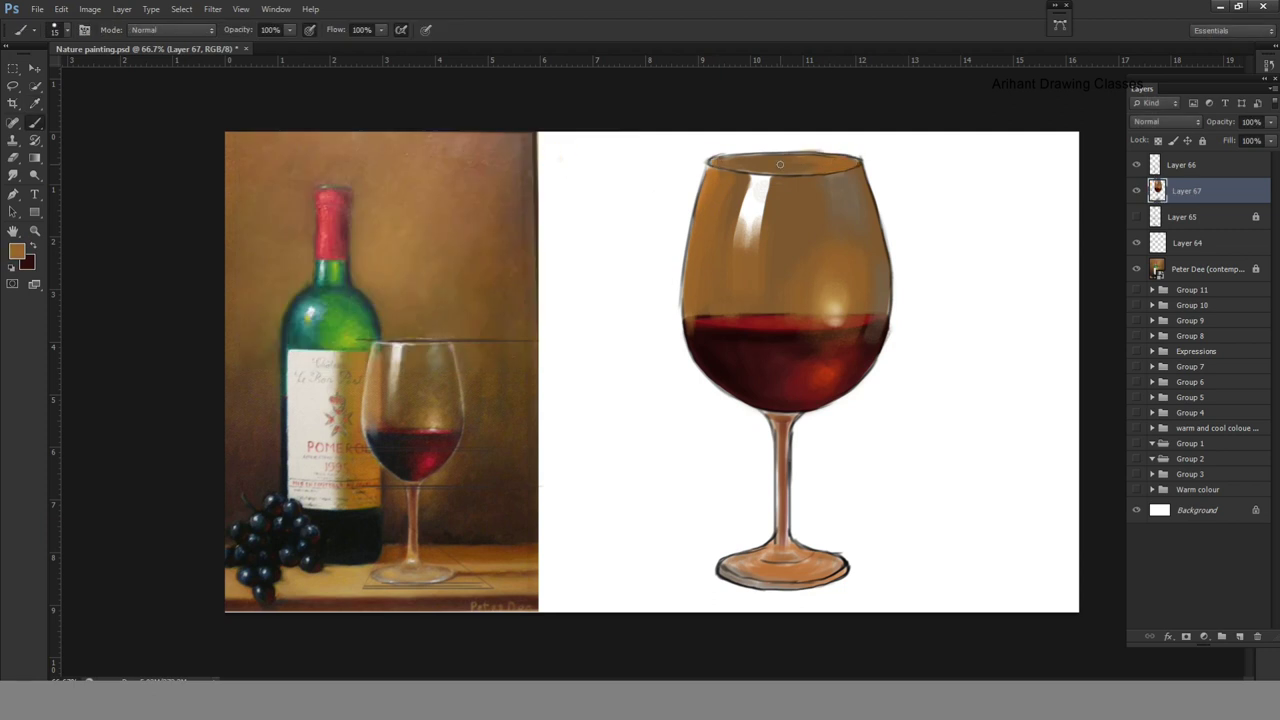
# Add Layer 68 below Layer 67 and paint a broad brown background with a size-100 brush.
pyautogui.keyDown('ctrl'); pyautogui.click(1239, 636); pyautogui.keyUp('ctrl')
pyautogui.click(53, 29)
pyautogui.press('Escape')
pyautogui.press(']')
pyautogui.moveTo(688, 210)
pyautogui.mouseDown()
pyautogui.moveTo(830, 540)
pyautogui.moveTo(930, 530)
pyautogui.mouseUp()
# Extend the brown past the base, then paint dark brown cloud shapes beside the stem.
pyautogui.press('[')
pyautogui.press('[')
pyautogui.press('[')
pyautogui.moveTo(689, 612); pyautogui.dragTo(965, 606)
pyautogui.click(16, 251)
pyautogui.click(571, 148)
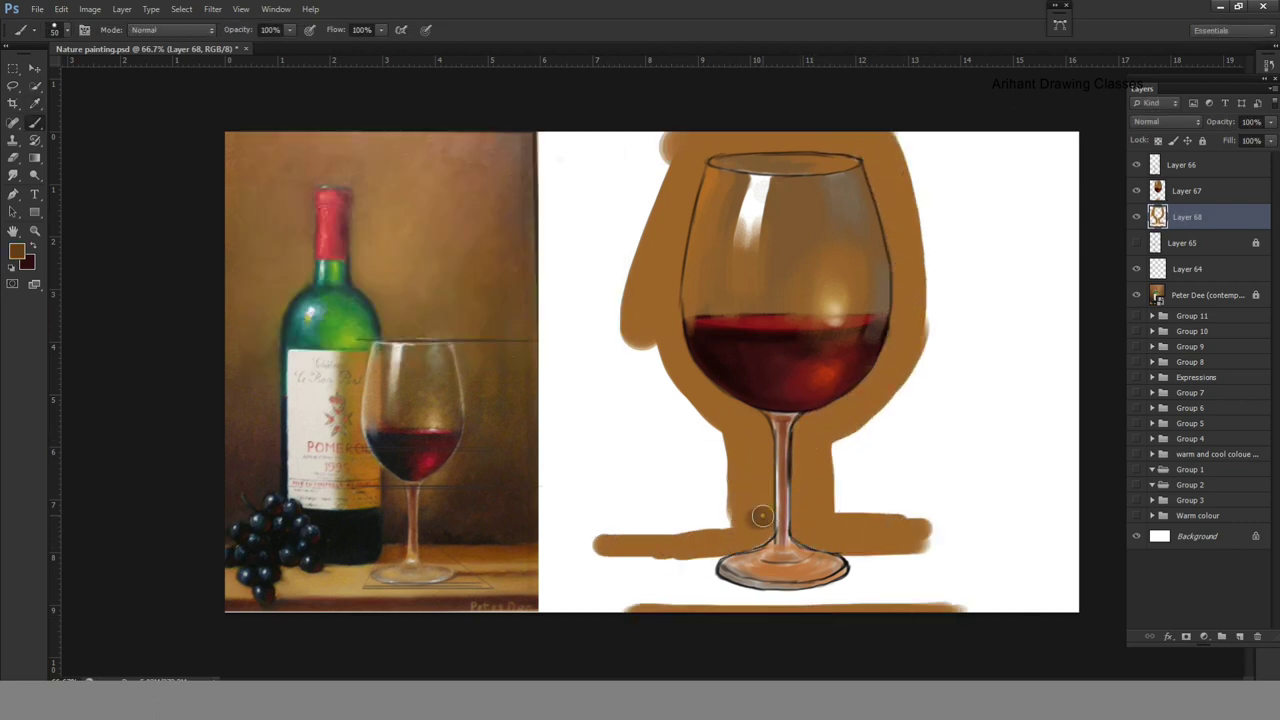
pyautogui.moveTo(762, 516); pyautogui.dragTo(760, 498)
pyautogui.moveTo(700, 470)
pyautogui.mouseDown()
pyautogui.moveTo(845, 505)
pyautogui.moveTo(945, 510)
pyautogui.mouseUp()
pyautogui.moveTo(800, 490)
pyautogui.mouseDown()
pyautogui.moveTo(857, 499)
pyautogui.moveTo(940, 470)
pyautogui.moveTo(880, 425)
pyautogui.moveTo(835, 475)
pyautogui.mouseUp()
# Texture the dark blobs with a lighter brown and add a stroke near the glass base.
pyautogui.click(16, 251)
pyautogui.click(576, 158)
pyautogui.moveTo(726, 457); pyautogui.dragTo(688, 403)
pyautogui.moveTo(631, 496); pyautogui.dragTo(690, 490)
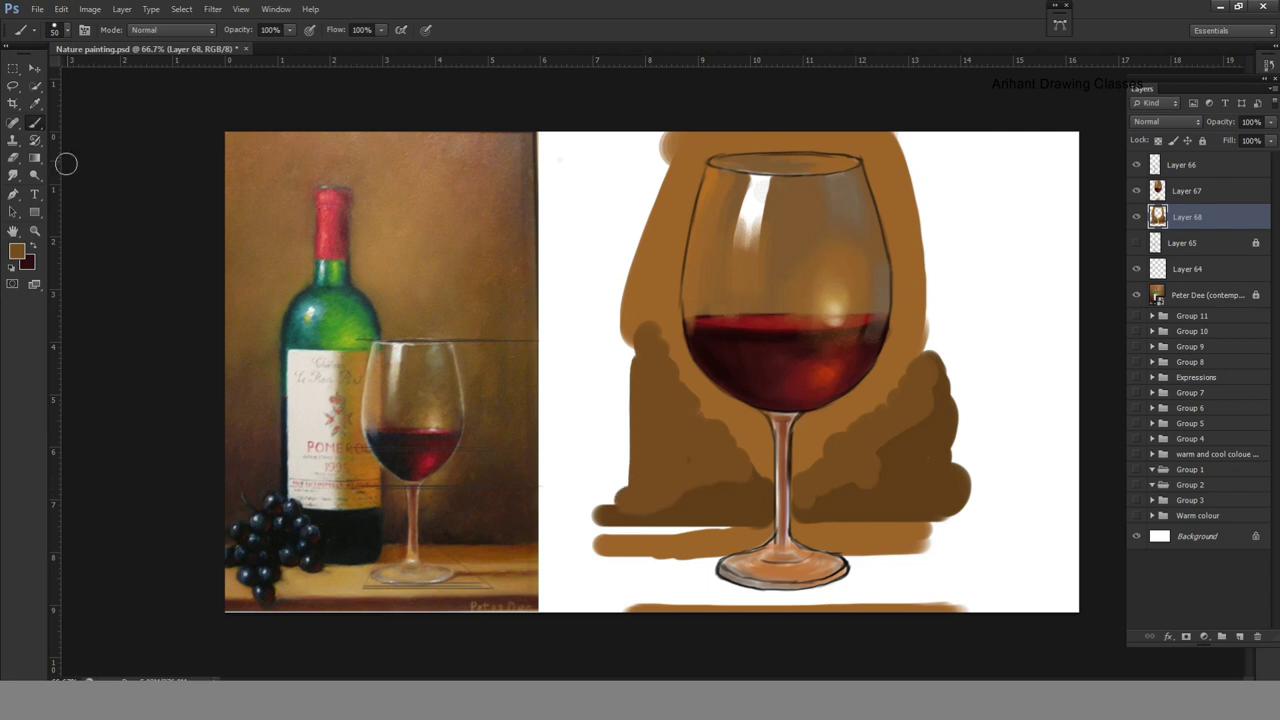
# Paint a lighter orange band behind the glass base.
pyautogui.click(16, 251)
pyautogui.click(434, 320)
pyautogui.click(571, 138)
pyautogui.moveTo(595, 540); pyautogui.dragTo(968, 528)
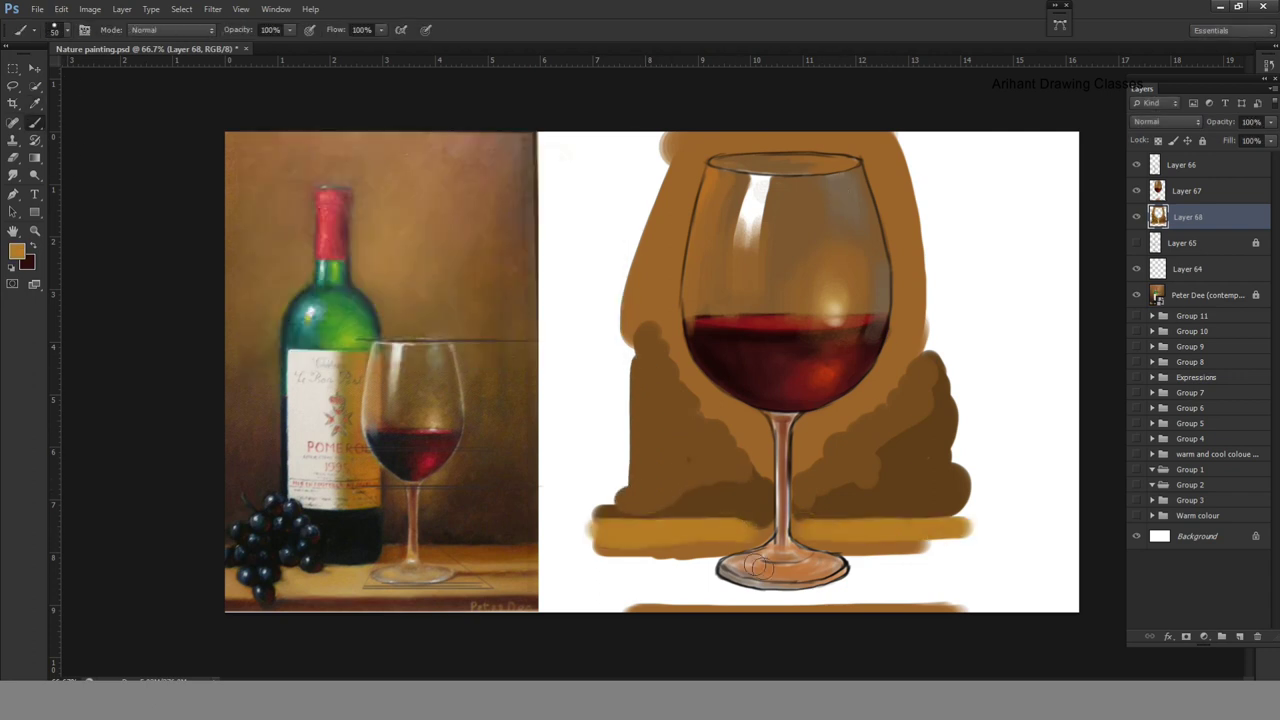
# Paint wide light tan table strokes below the glass.
pyautogui.click(16, 251)
pyautogui.click(586, 160)
pyautogui.moveTo(598, 568); pyautogui.dragTo(870, 566)
pyautogui.moveTo(580, 560); pyautogui.dragTo(1056, 556)
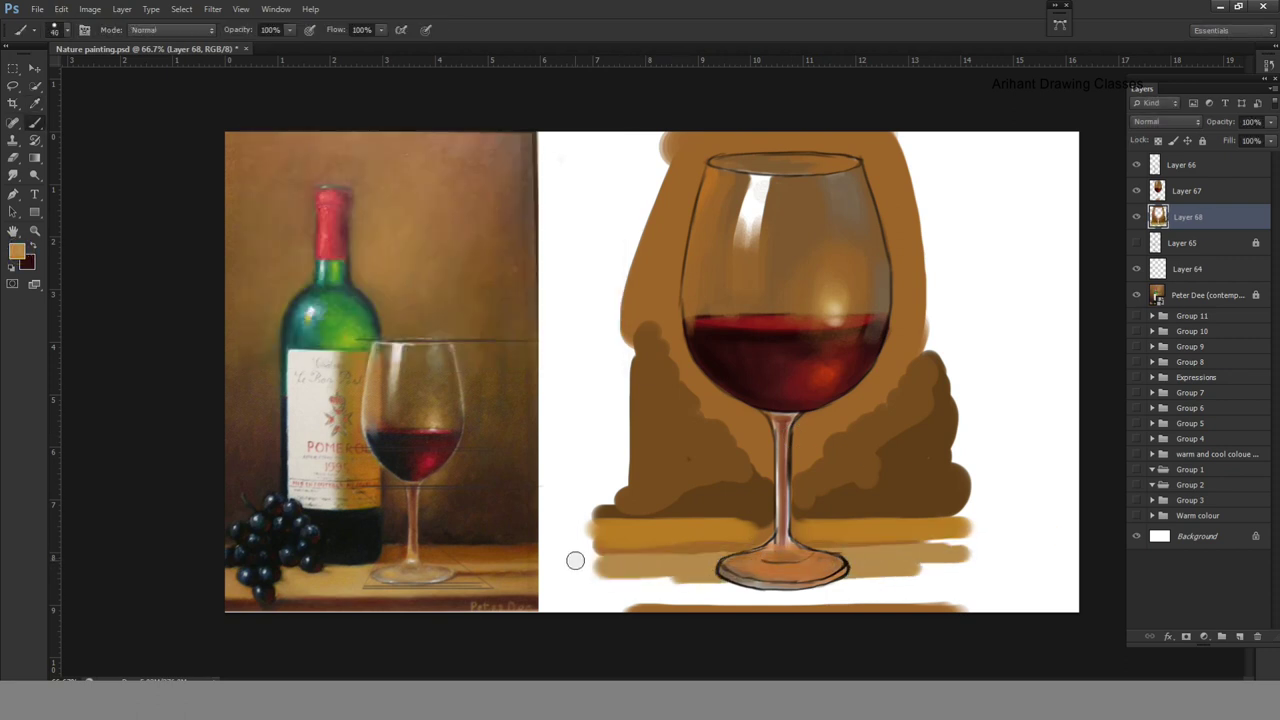
pyautogui.moveTo(566, 590); pyautogui.dragTo(916, 590)
pyautogui.moveTo(604, 596); pyautogui.dragTo(1034, 596)
pyautogui.hotkey('alt', ']')
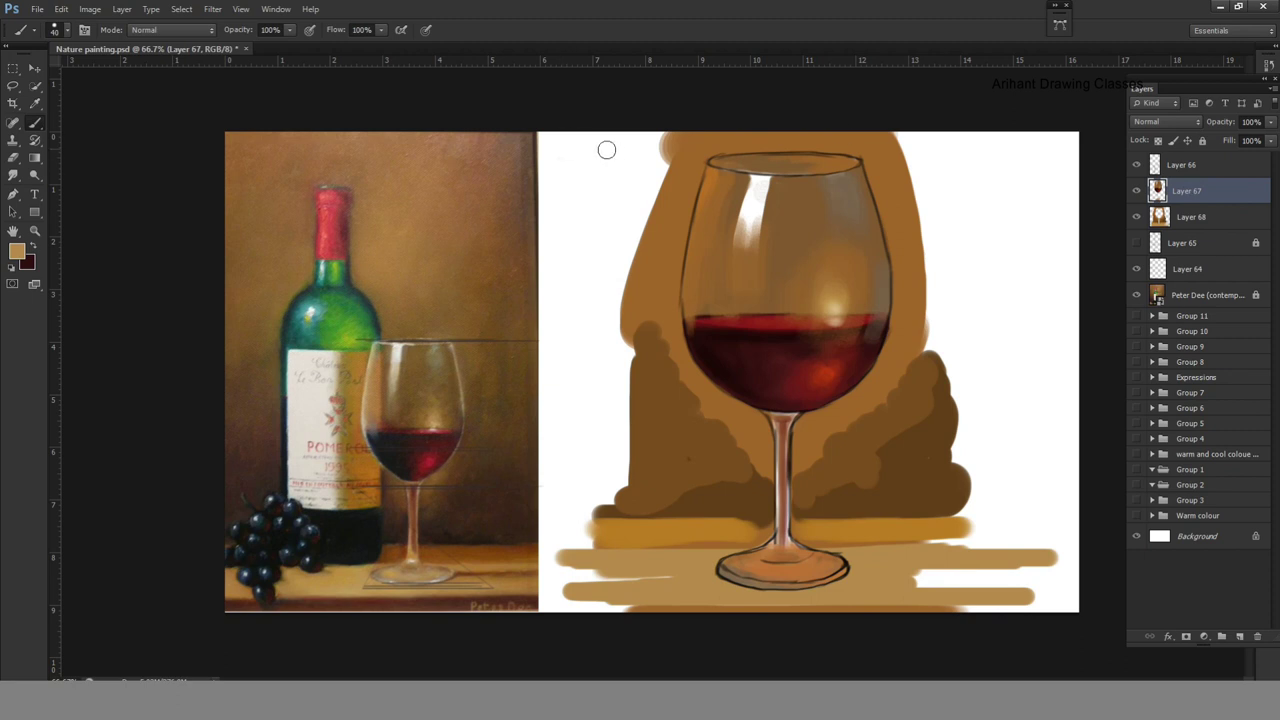
# Paint a pinkish-beige highlight down the glass's left edge with a size-15 brush.
pyautogui.press('[')
pyautogui.click(16, 251)
pyautogui.click(586, 160)
pyautogui.press('[')
pyautogui.press('[')
pyautogui.press('[')
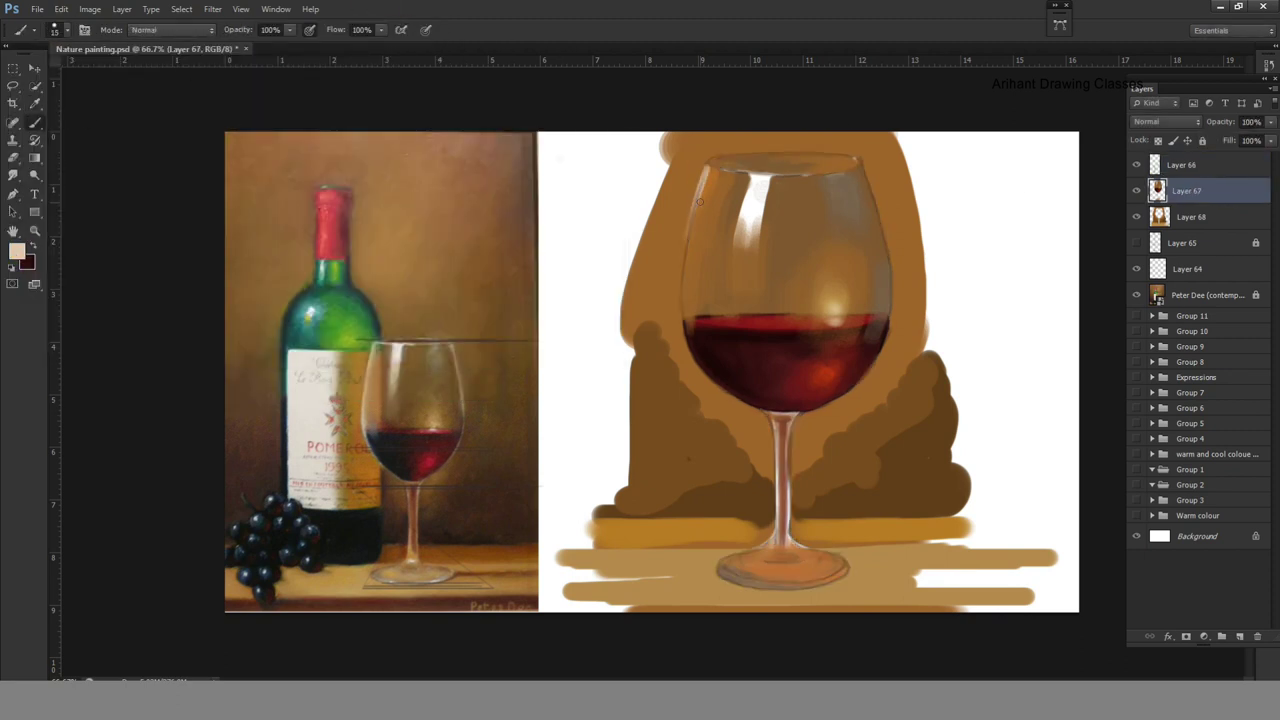
pyautogui.moveTo(693, 217)
pyautogui.mouseDown()
pyautogui.moveTo(682, 330)
pyautogui.moveTo(697, 362)
pyautogui.mouseUp()
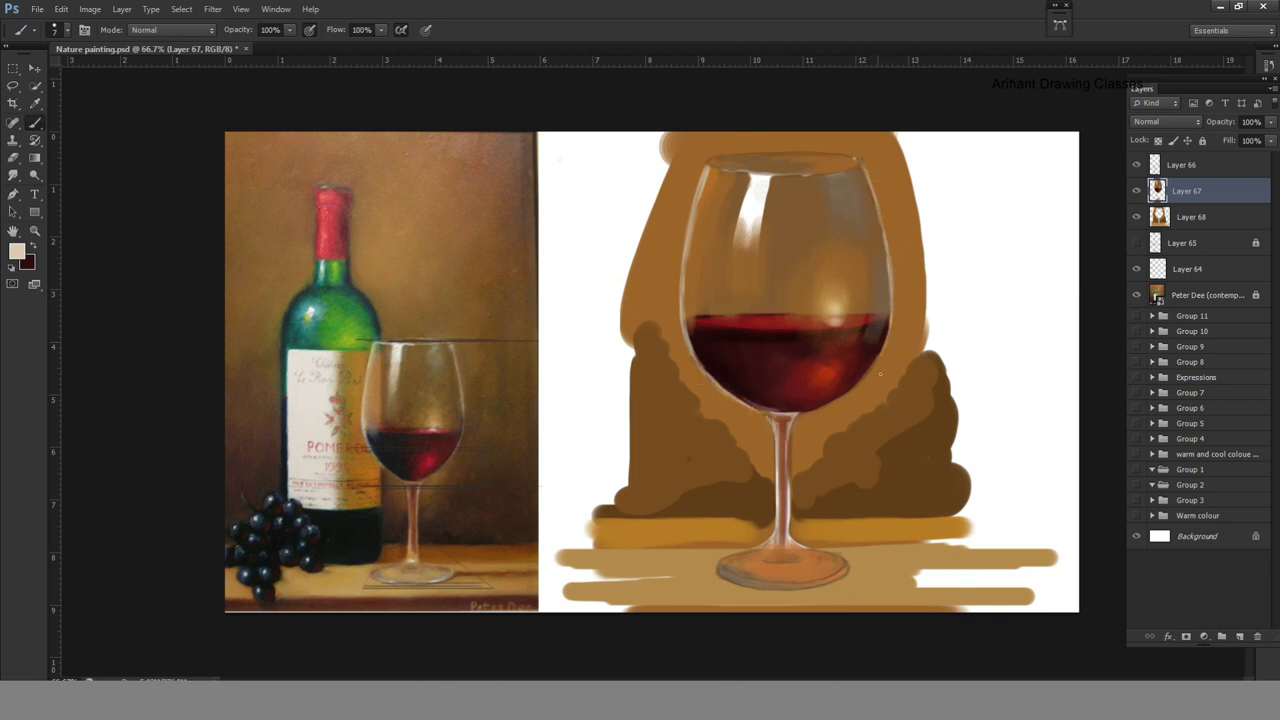
# Darken the wine's right edge, add a light rim ellipse, and soft highlights above the wine.
pyautogui.moveTo(875, 362); pyautogui.dragTo(846, 392)
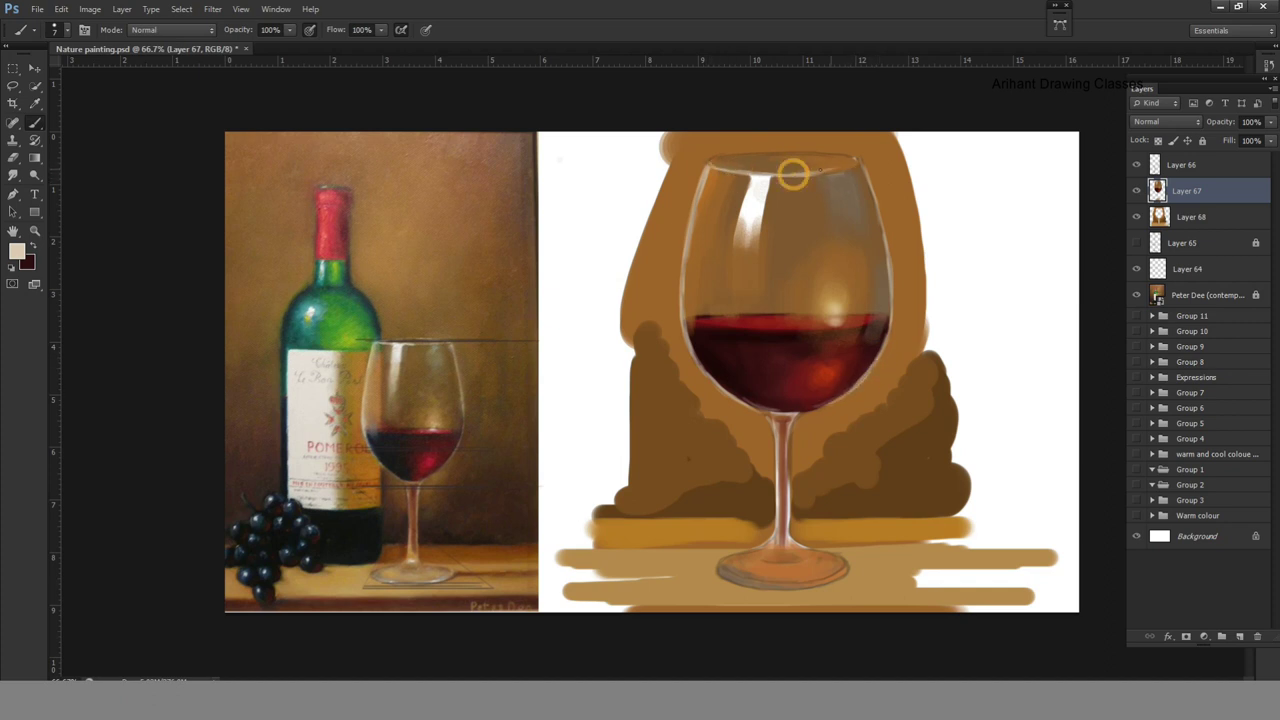
pyautogui.moveTo(705, 162); pyautogui.dragTo(852, 162)
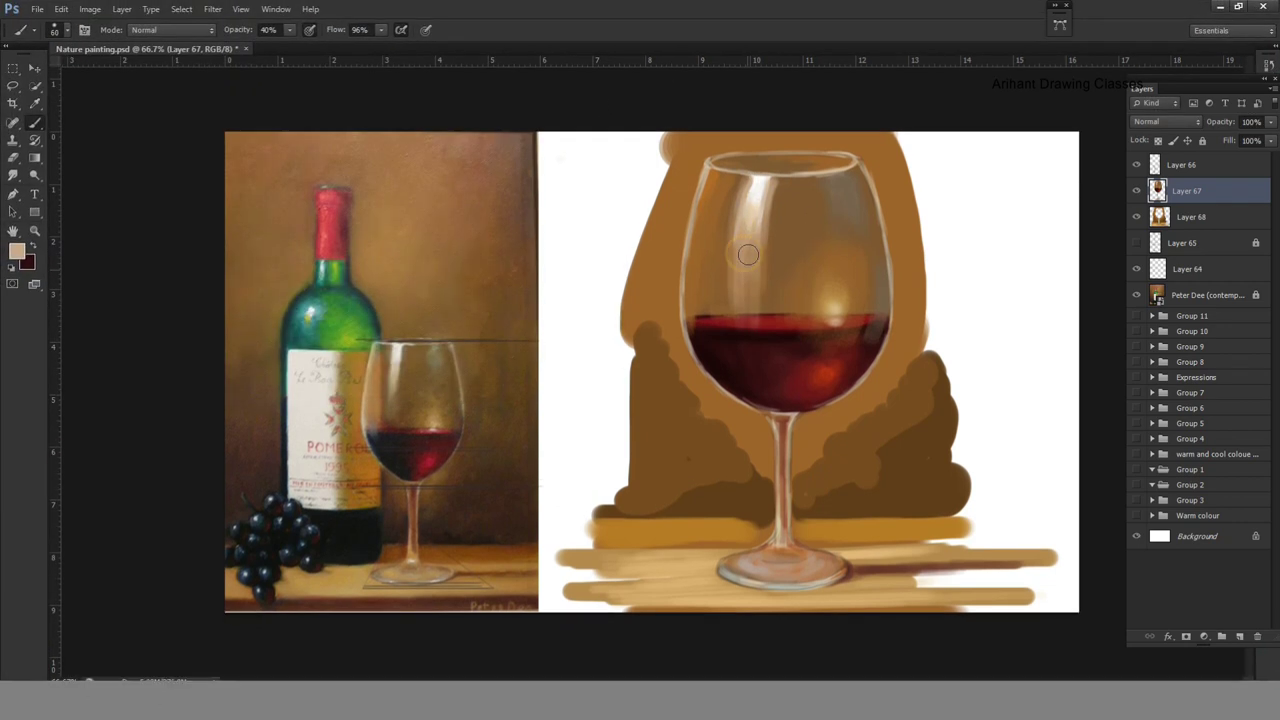
pyautogui.moveTo(843, 273); pyautogui.dragTo(843, 296)
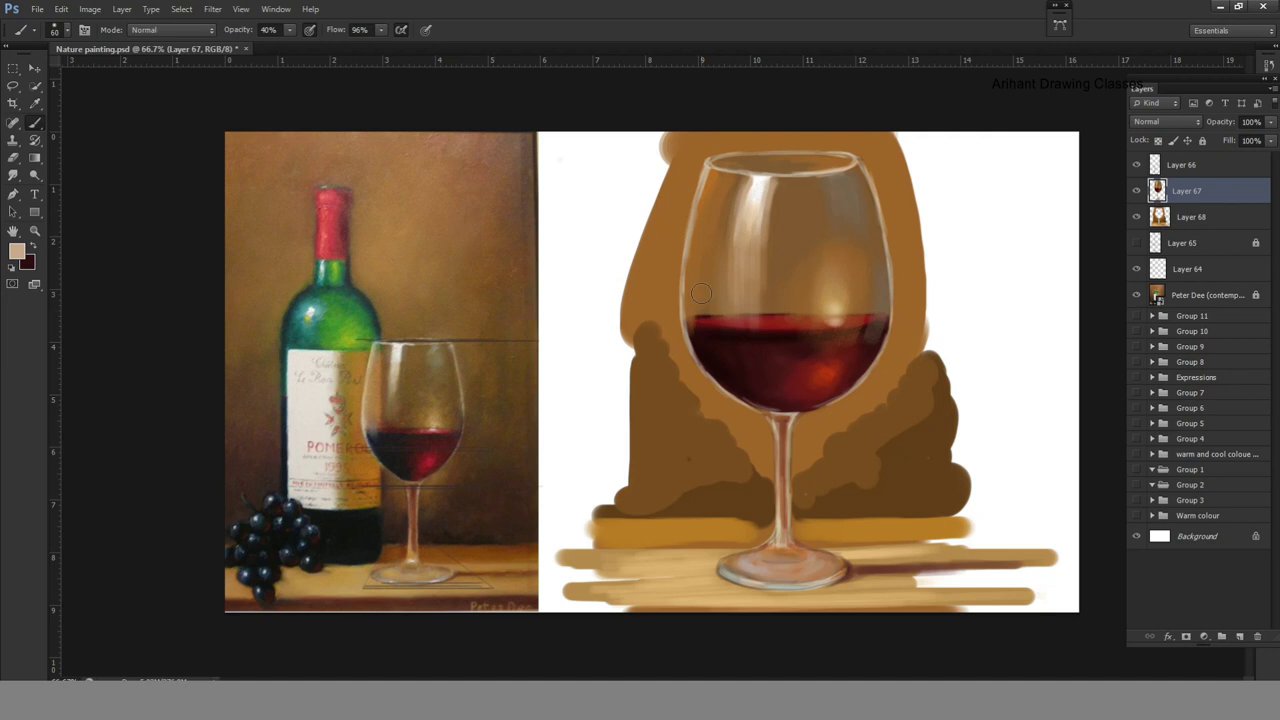
pyautogui.moveTo(701, 293); pyautogui.dragTo(691, 251)
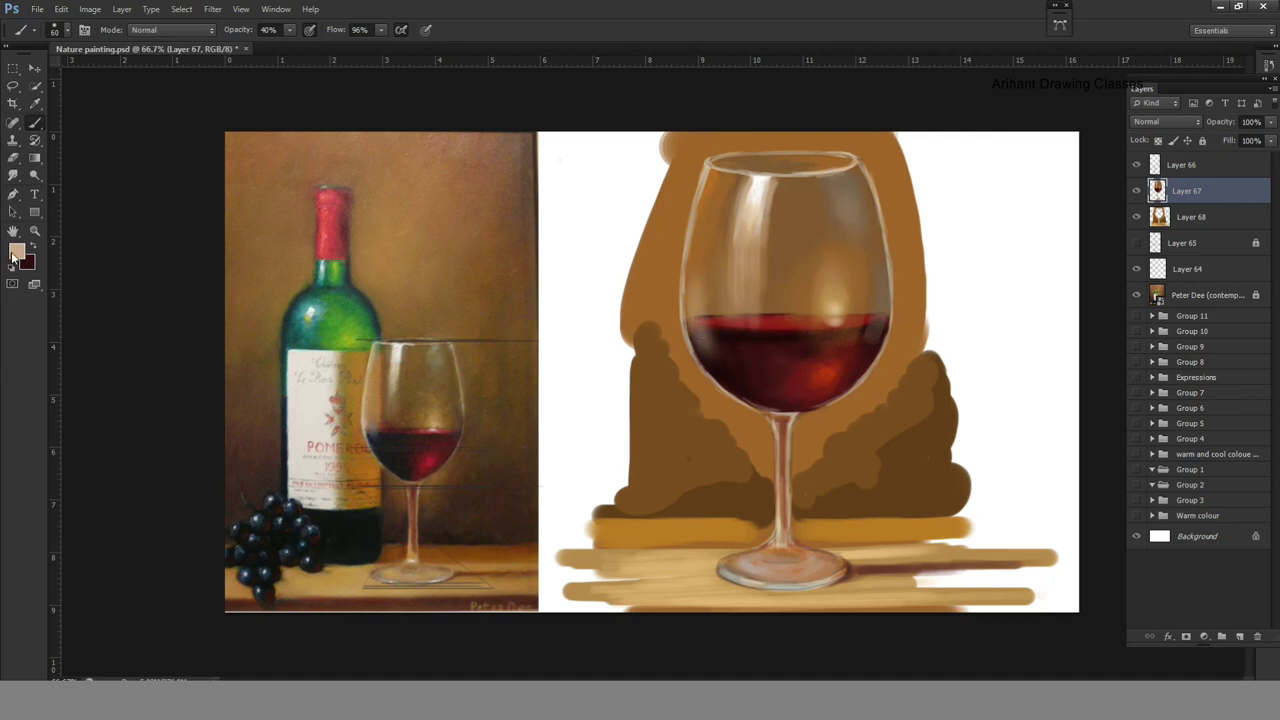
# Pick a new brown at 82% opacity and shade the background's right edge.
pyautogui.click(14, 253)
pyautogui.click(586, 160)
pyautogui.hotkey('alt', '[')
pyautogui.press('8')
pyautogui.press('2')
pyautogui.hotkey('shift', '0')
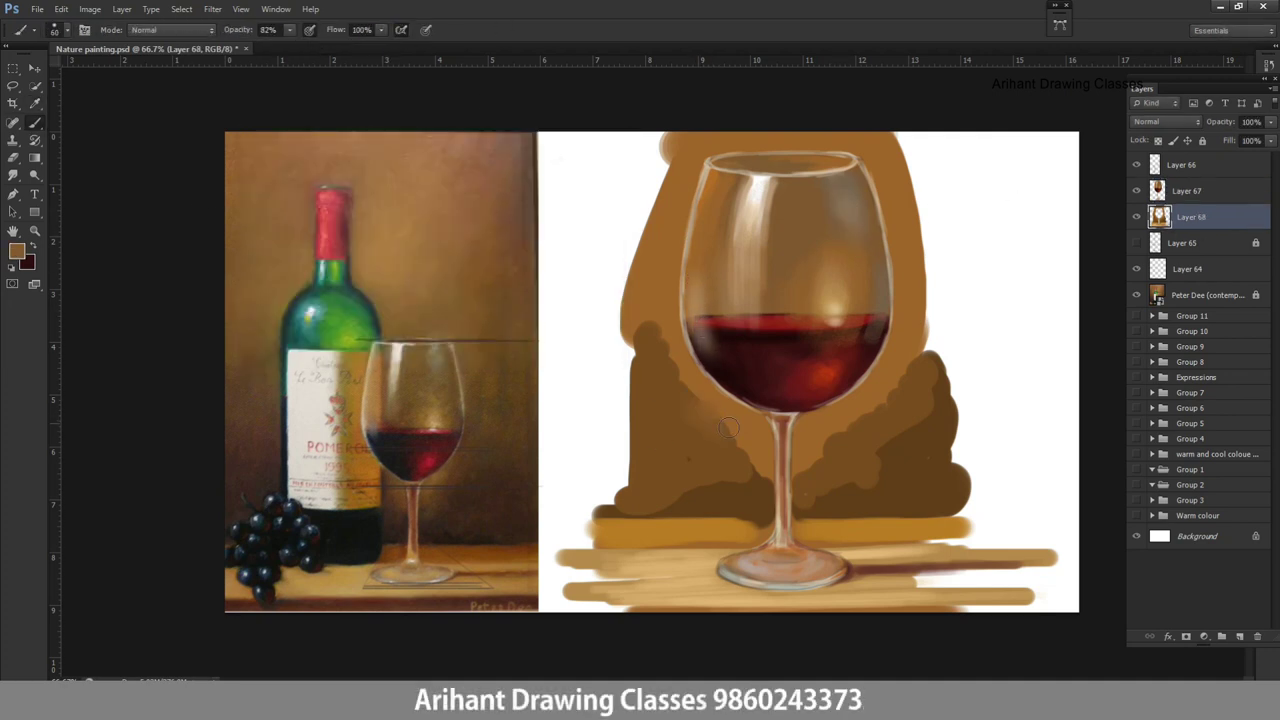
pyautogui.moveTo(922, 320); pyautogui.dragTo(936, 390)
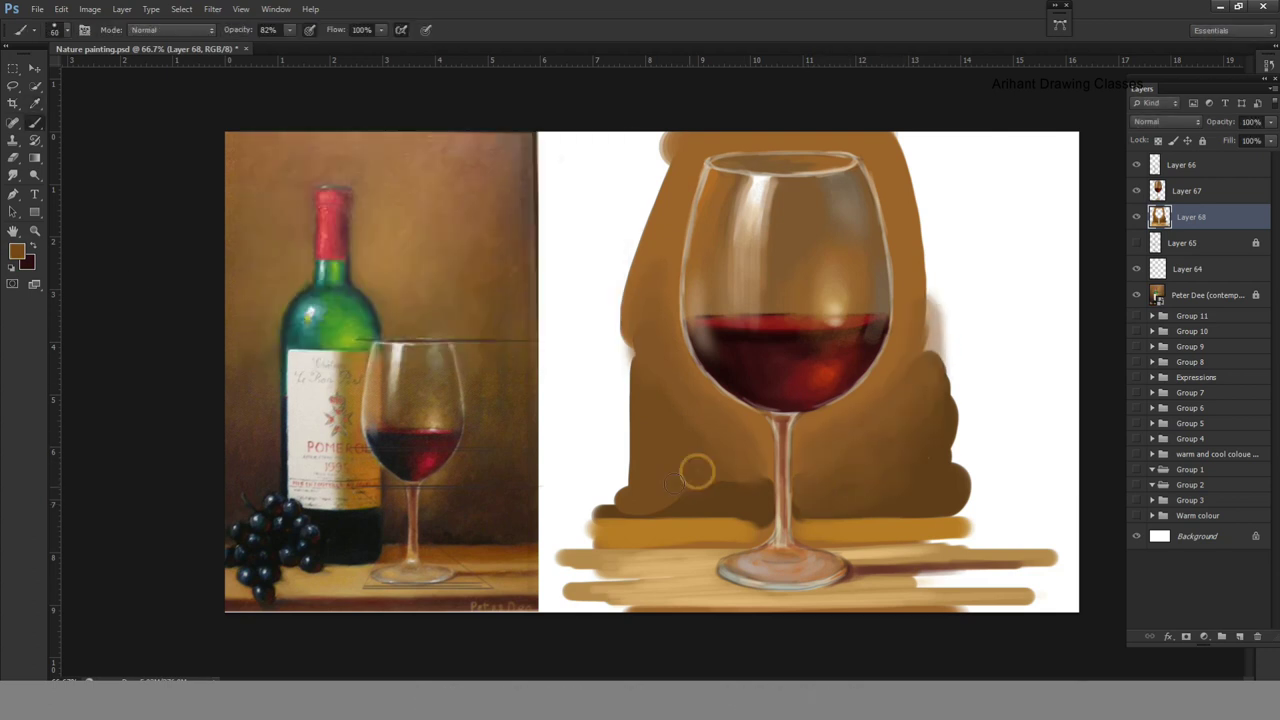
# Darken the background's left edge, base and right side.
pyautogui.moveTo(618, 505); pyautogui.dragTo(622, 355)
pyautogui.moveTo(650, 499)
pyautogui.mouseDown()
pyautogui.moveTo(912, 505)
pyautogui.moveTo(908, 437)
pyautogui.moveTo(943, 449)
pyautogui.moveTo(886, 494)
pyautogui.mouseUp()
pyautogui.moveTo(610, 500); pyautogui.dragTo(645, 447)
pyautogui.moveTo(935, 480)
pyautogui.mouseDown()
pyautogui.moveTo(908, 394)
pyautogui.moveTo(908, 257)
pyautogui.moveTo(935, 254)
pyautogui.moveTo(945, 335)
pyautogui.mouseUp()
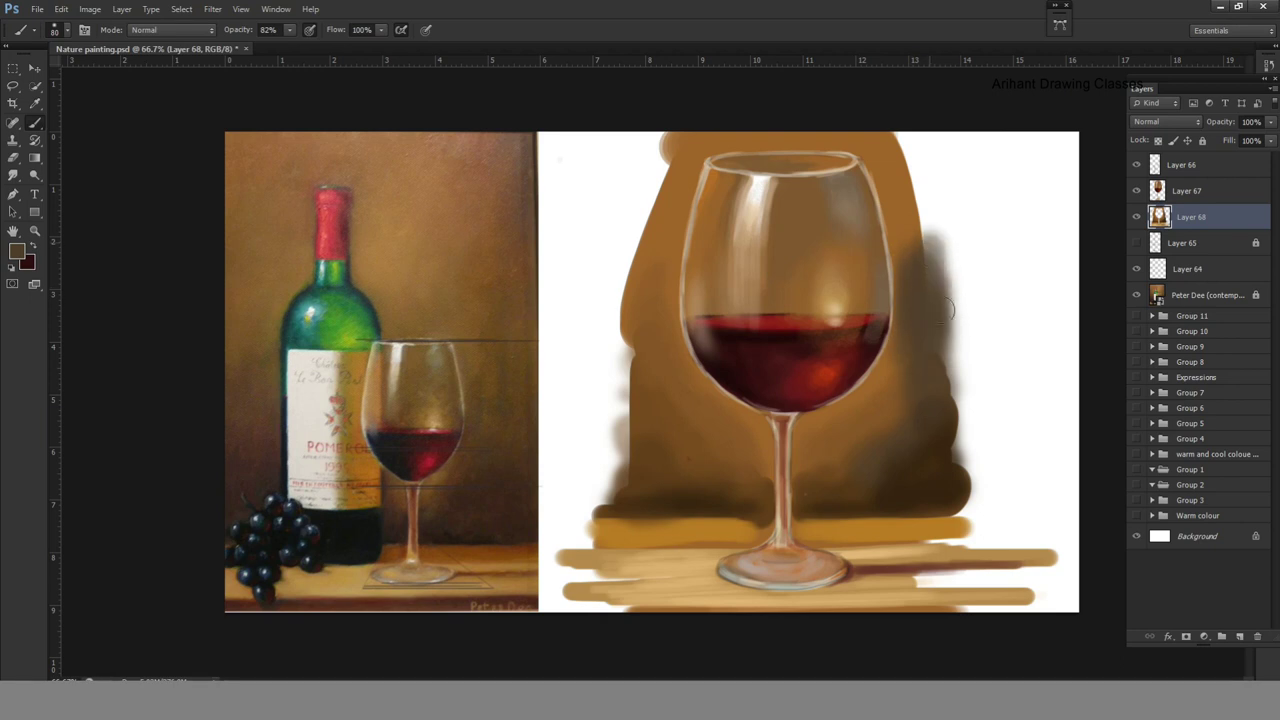
# Switch brown and darken the background around the glass's upper edges, left side and behind the stem.
pyautogui.click(16, 251)
pyautogui.click(336, 277)
pyautogui.press('Return')
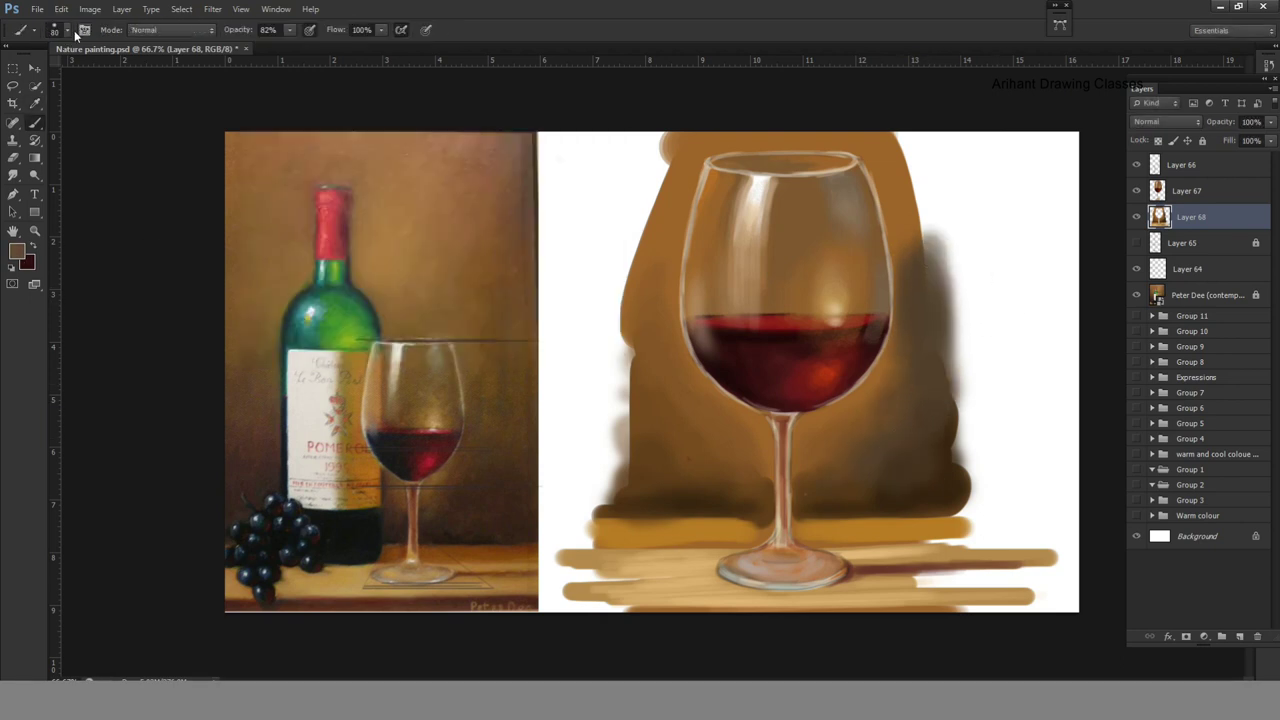
pyautogui.moveTo(903, 194)
pyautogui.mouseDown()
pyautogui.moveTo(930, 260)
pyautogui.moveTo(885, 165)
pyautogui.mouseUp()
pyautogui.moveTo(740, 165); pyautogui.dragTo(668, 272)
pyautogui.moveTo(660, 150); pyautogui.dragTo(648, 265)
pyautogui.moveTo(700, 142); pyautogui.dragTo(890, 150)
pyautogui.moveTo(633, 505); pyautogui.dragTo(900, 490)
# With a smaller brush, darken the lower-left background near the stem base.
pyautogui.press('[')
pyautogui.moveTo(800, 487); pyautogui.dragTo(700, 495)
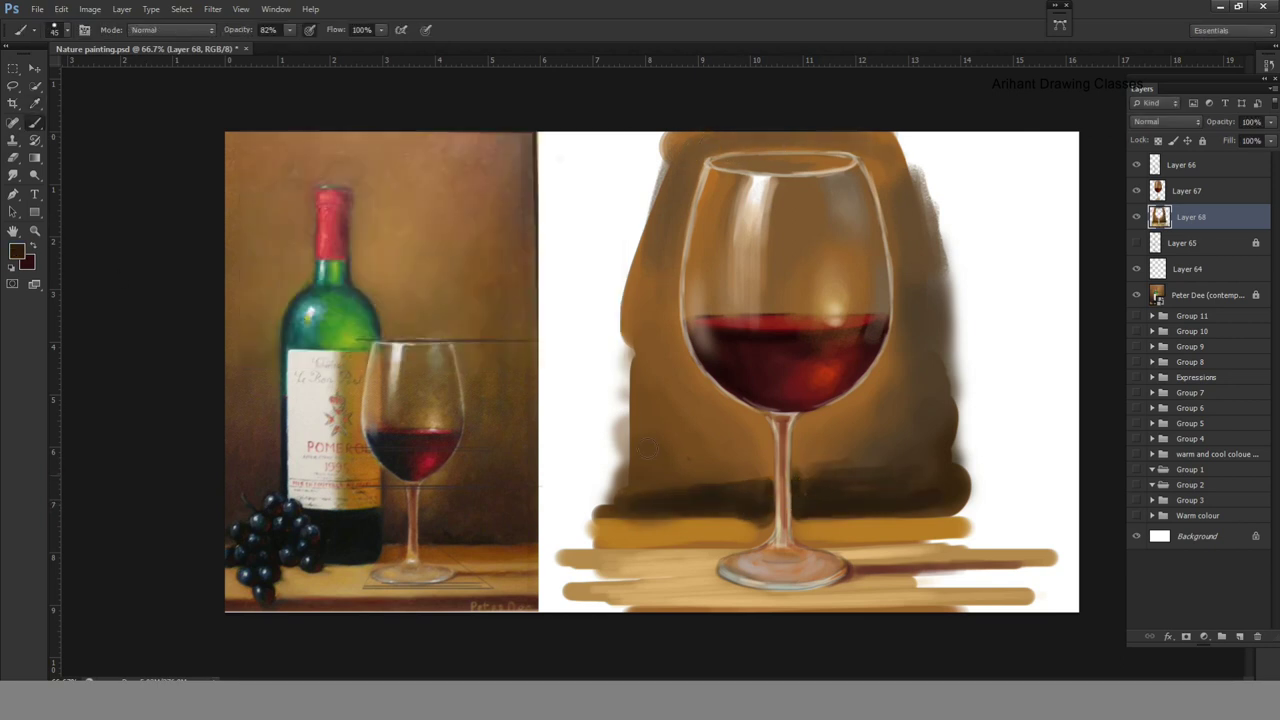
pyautogui.moveTo(630, 420); pyautogui.dragTo(740, 490)
pyautogui.click(16, 251)
pyautogui.press('Return')
pyautogui.moveTo(654, 405); pyautogui.dragTo(740, 490)
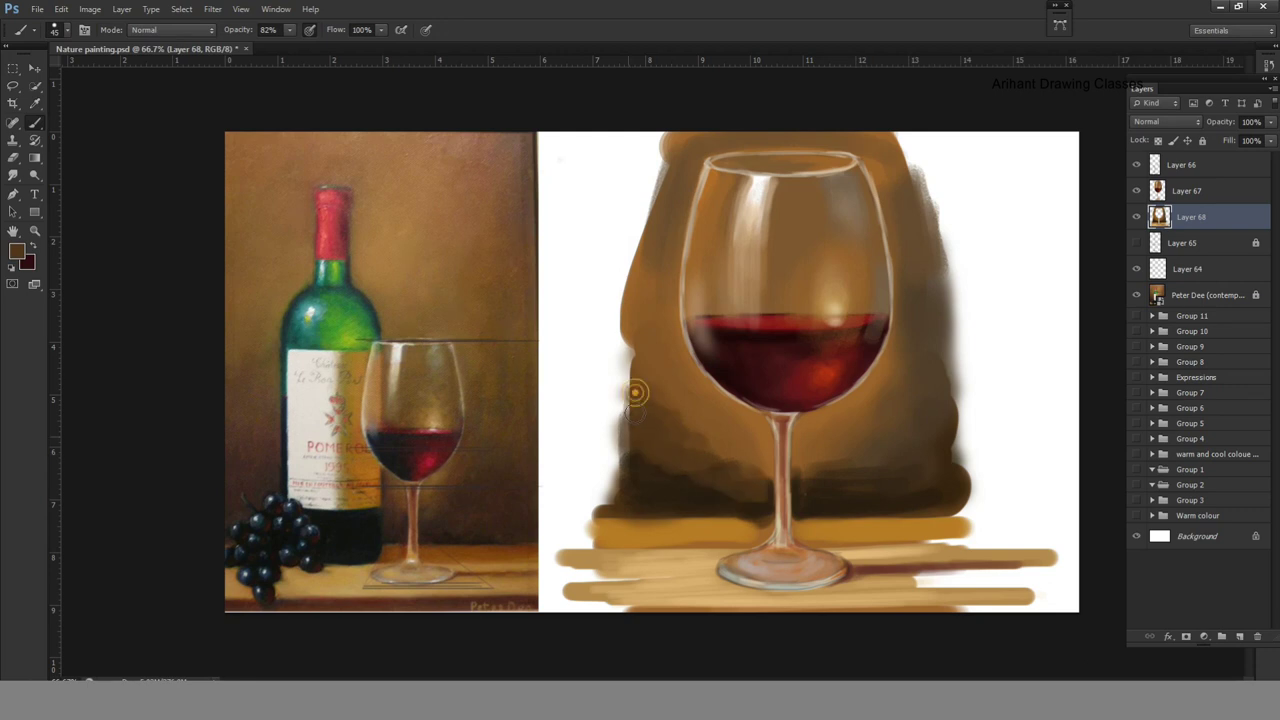
pyautogui.moveTo(289, 29); pyautogui.dragTo(262, 46)
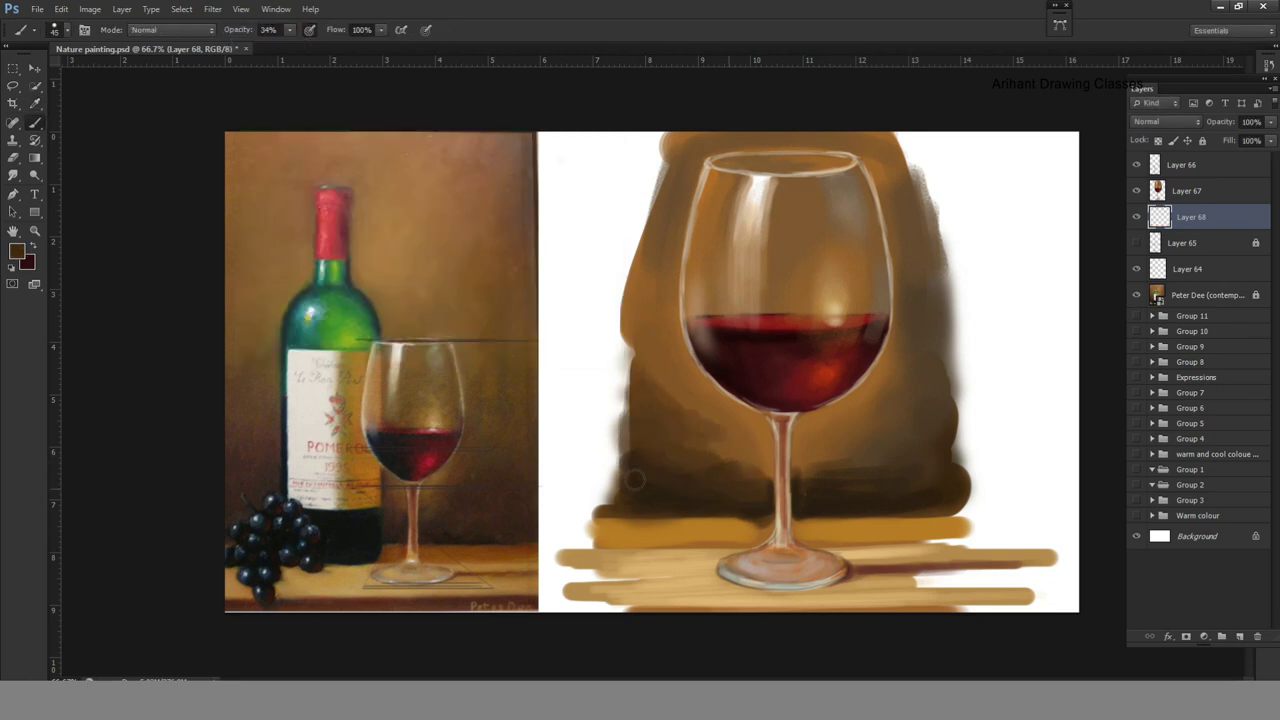
# Choose a warmer, lighter brown paint colour.
pyautogui.click(16, 251)
pyautogui.click(366, 263)
pyautogui.press('Return')
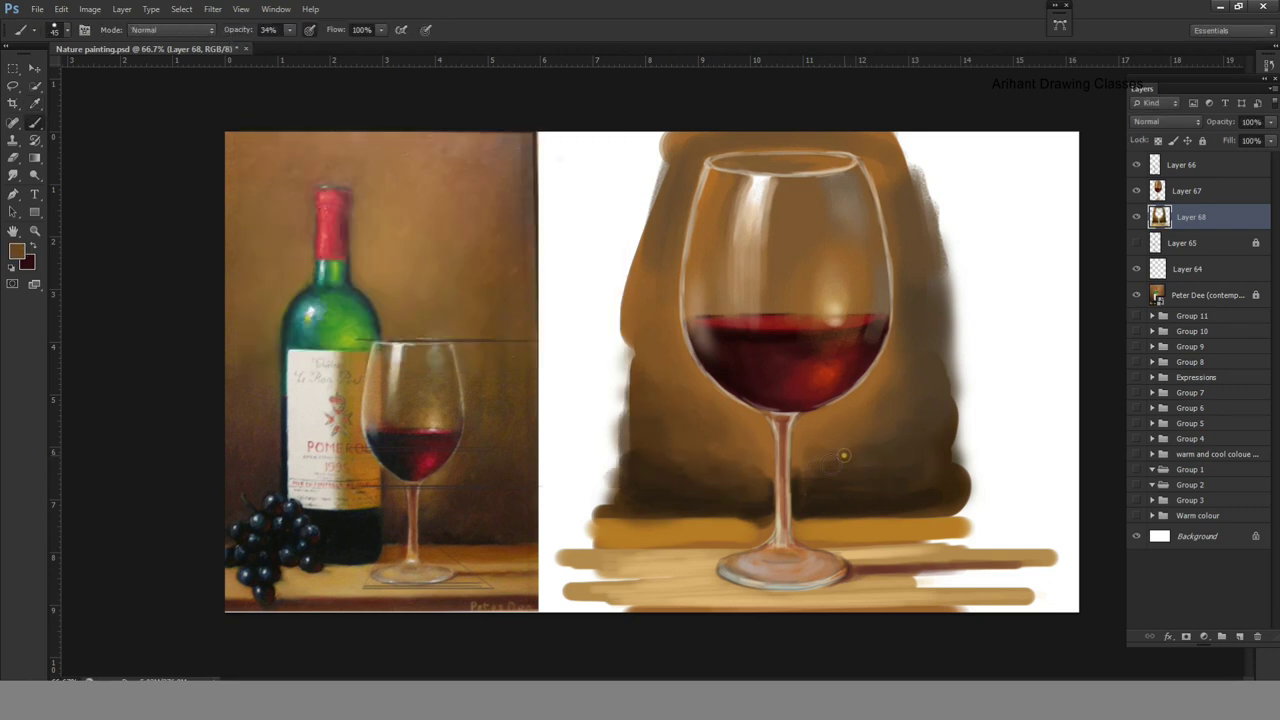
pyautogui.click(16, 251)
pyautogui.moveTo(366, 263)
pyautogui.mouseDown()
pyautogui.moveTo(389, 206)
pyautogui.moveTo(373, 237)
pyautogui.mouseUp()
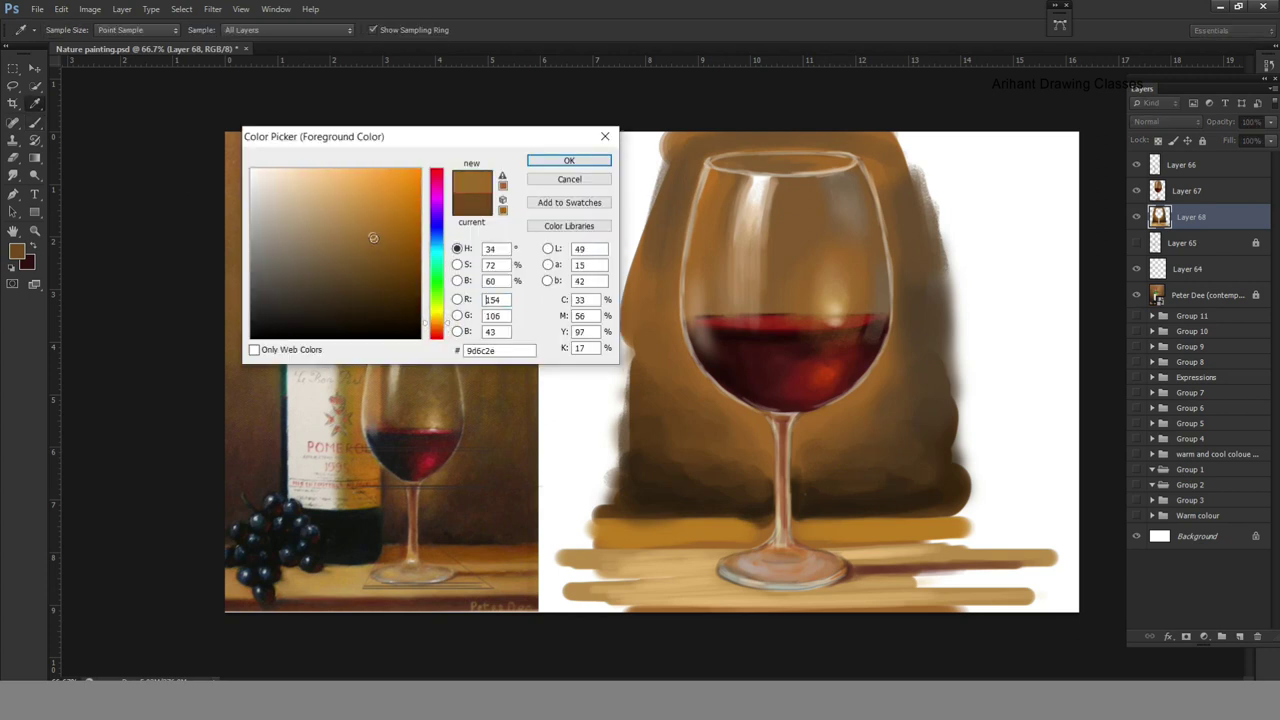
# With a smaller brush, paint a dark brown band along the back edge of the table.
pyautogui.press('Return')
pyautogui.click(16, 251)
pyautogui.press('Return')
pyautogui.press('[')
pyautogui.moveTo(770, 520)
pyautogui.mouseDown()
pyautogui.moveTo(590, 515)
pyautogui.moveTo(590, 540)
pyautogui.moveTo(750, 540)
pyautogui.mouseUp()
pyautogui.moveTo(867, 520)
pyautogui.mouseDown()
pyautogui.moveTo(795, 528)
pyautogui.moveTo(980, 540)
pyautogui.mouseUp()
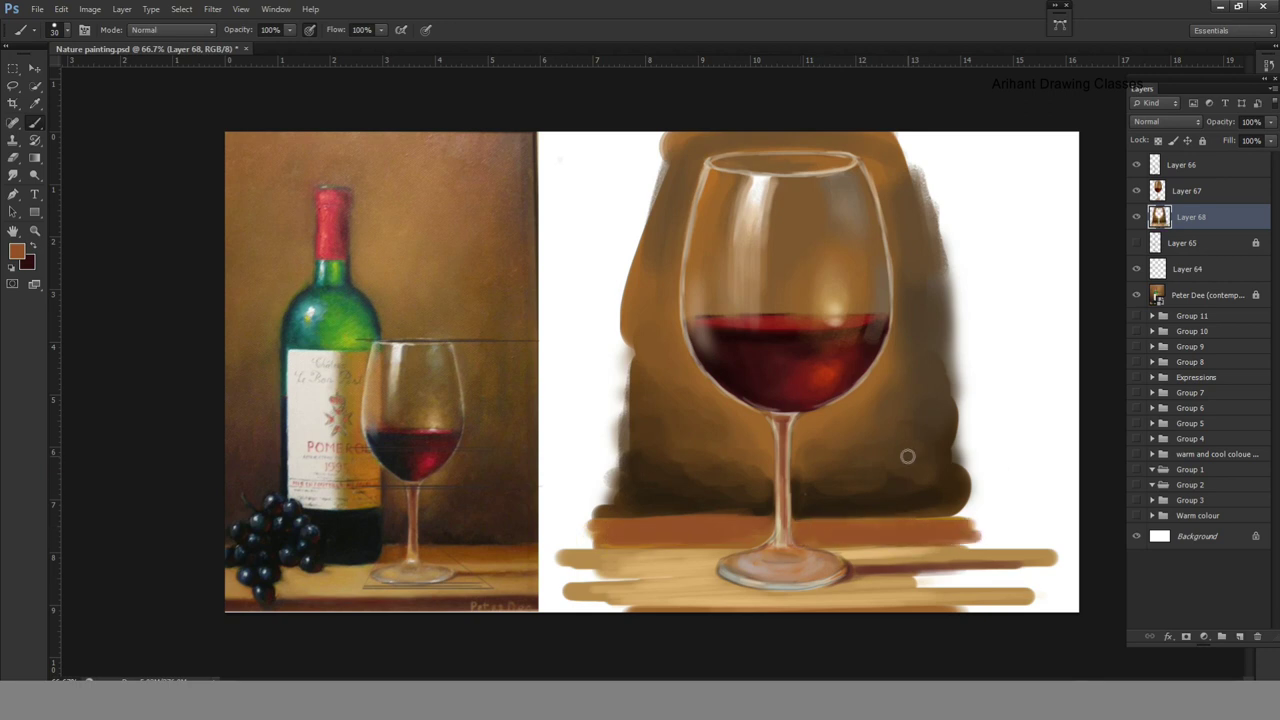
# Paint a dark stroke along the painting's bottom edge and set white as the paint colour.
pyautogui.click(16, 251)
pyautogui.press('Return')
pyautogui.moveTo(625, 608); pyautogui.dragTo(1052, 600)
pyautogui.click(16, 251)
pyautogui.press('Return')
pyautogui.hotkey('alt', ']')
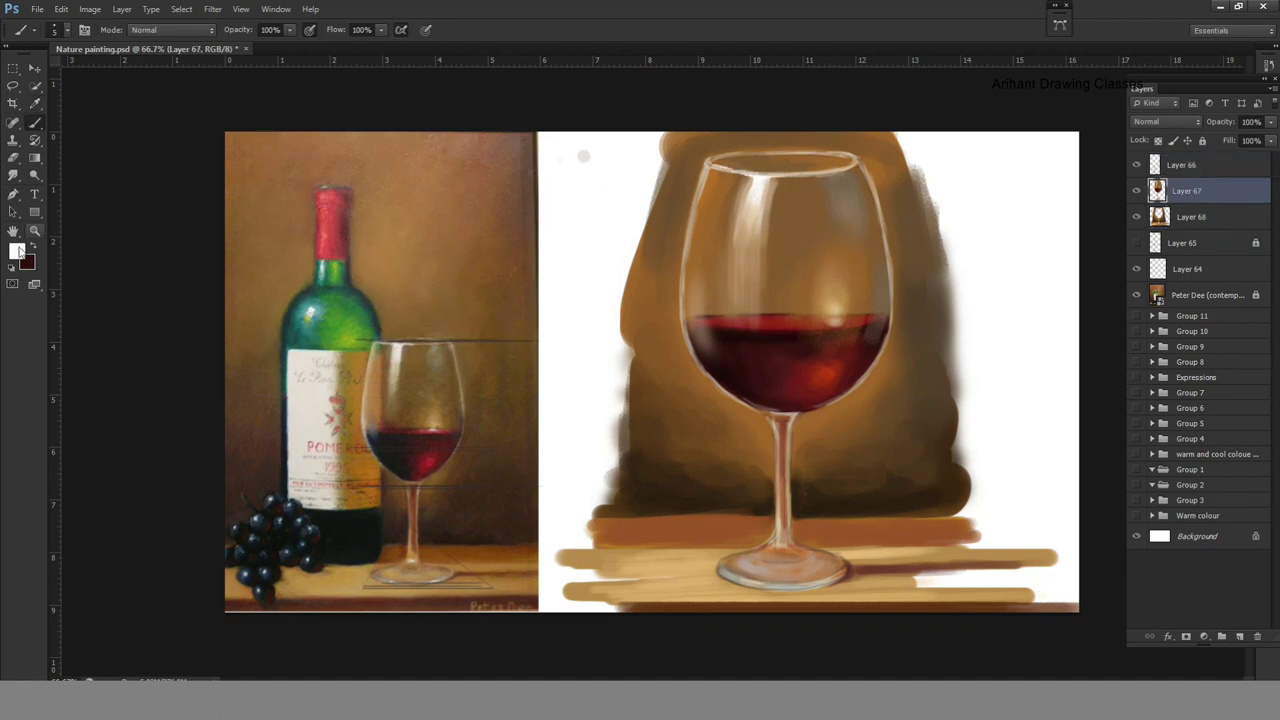
# With brush Opacity 18% and Flow 85%, paint white highlights on the glass's left edge and upper rim.
pyautogui.moveTo(290, 29); pyautogui.dragTo(232, 45)
pyautogui.moveTo(381, 29); pyautogui.dragTo(380, 43)
pyautogui.press('[')
pyautogui.moveTo(686, 280); pyautogui.dragTo(698, 350)
pyautogui.moveTo(694, 244); pyautogui.dragTo(714, 171)
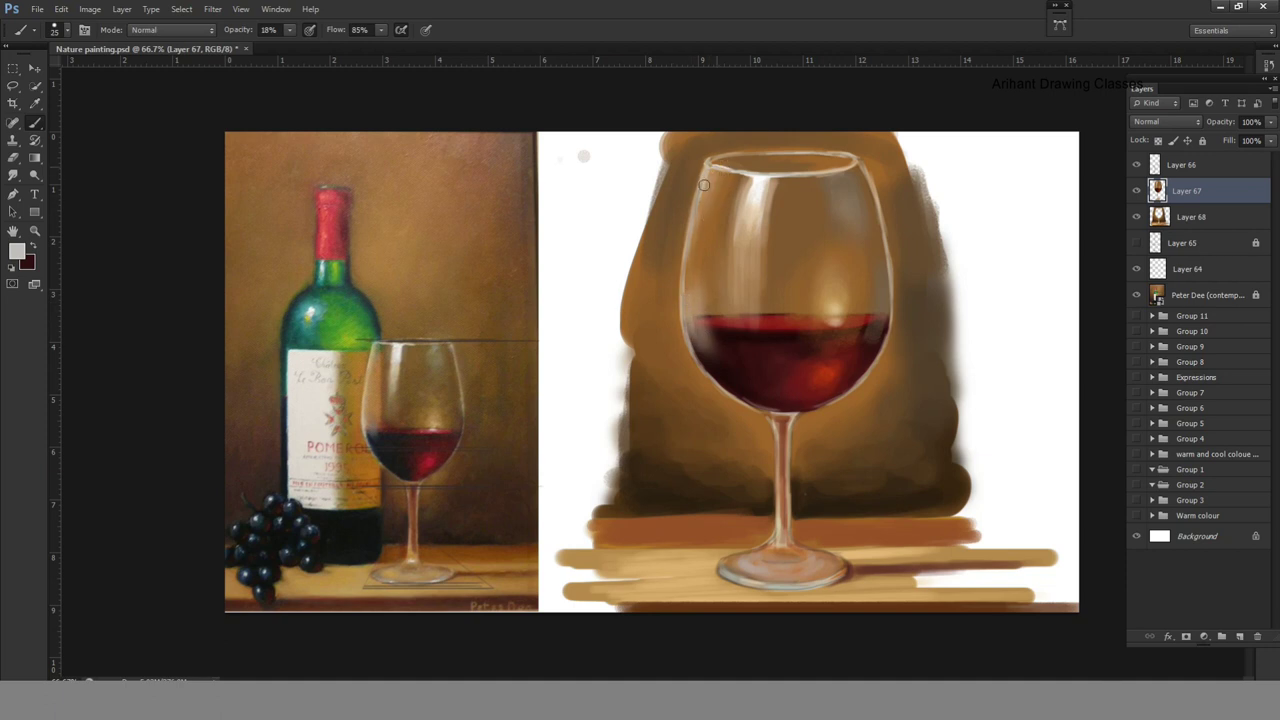
# Choose a new highlight colour and raise the brush opacity to 87%.
pyautogui.click(17, 251)
pyautogui.click(589, 160)
pyautogui.press('8')
pyautogui.press('7')
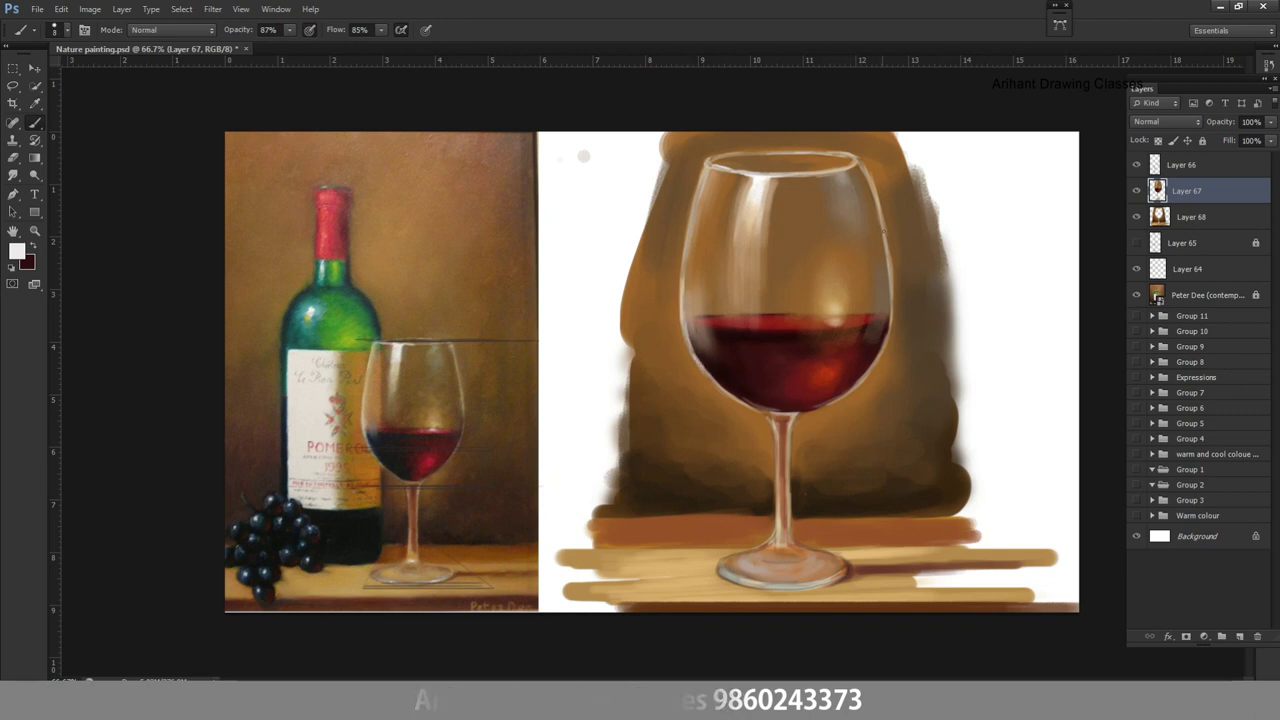
pyautogui.click(857, 158)
# At 46% opacity, brighten the white streak inside the bowl and pick off-white fbfbfb.
pyautogui.press('4')
pyautogui.press('6')
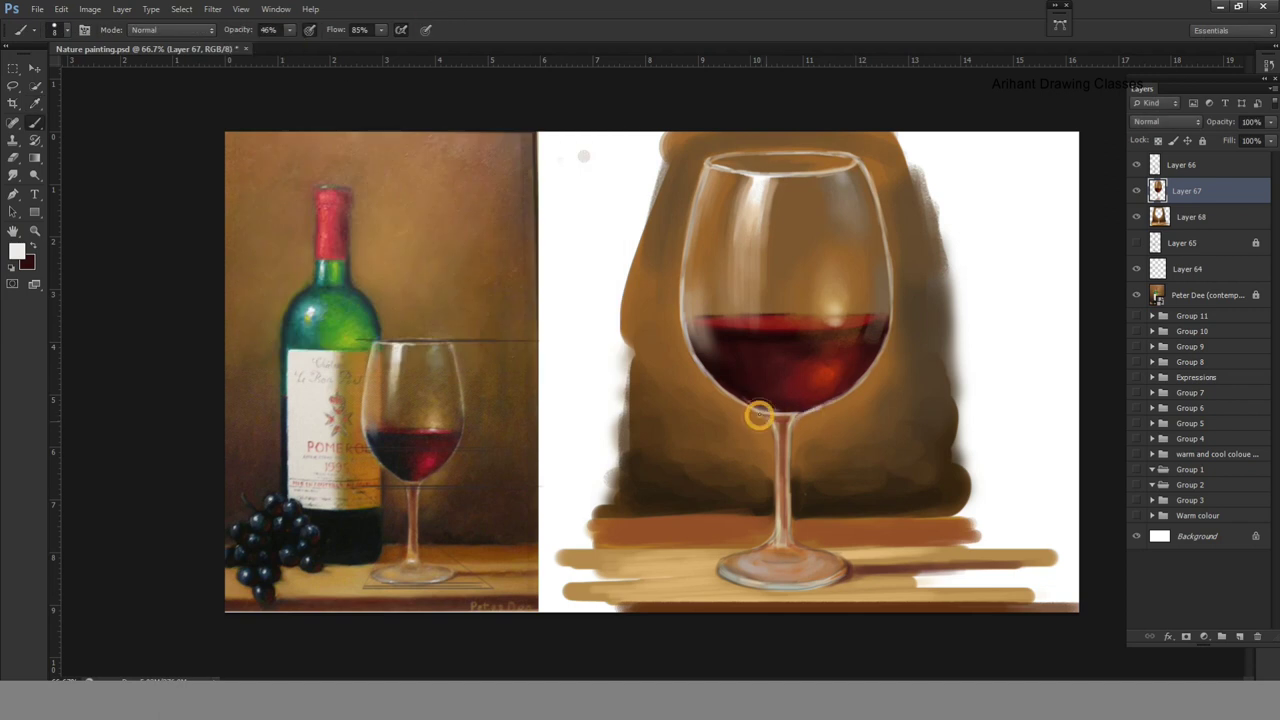
pyautogui.click(16, 251)
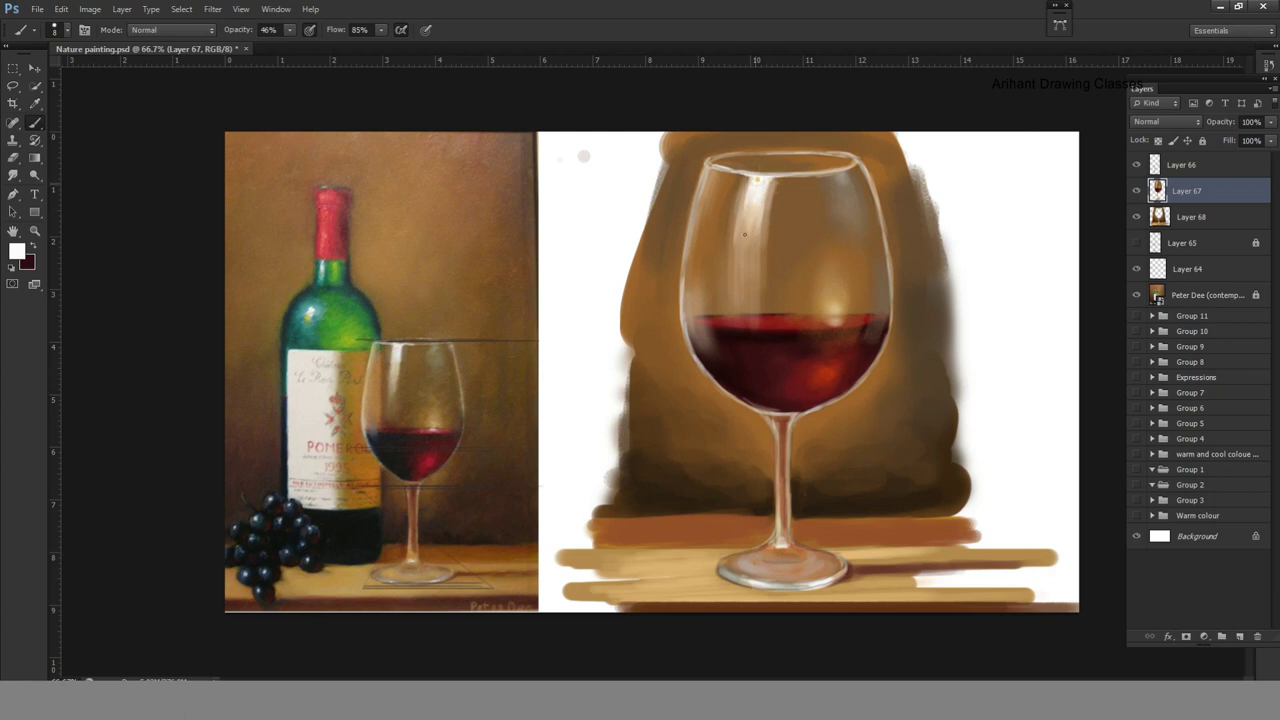
pyautogui.moveTo(755, 185); pyautogui.dragTo(762, 260)
# With a larger near-white brush at 10% opacity, add a faint highlight along the glass's right rim.
pyautogui.press(']')
pyautogui.click(17, 250)
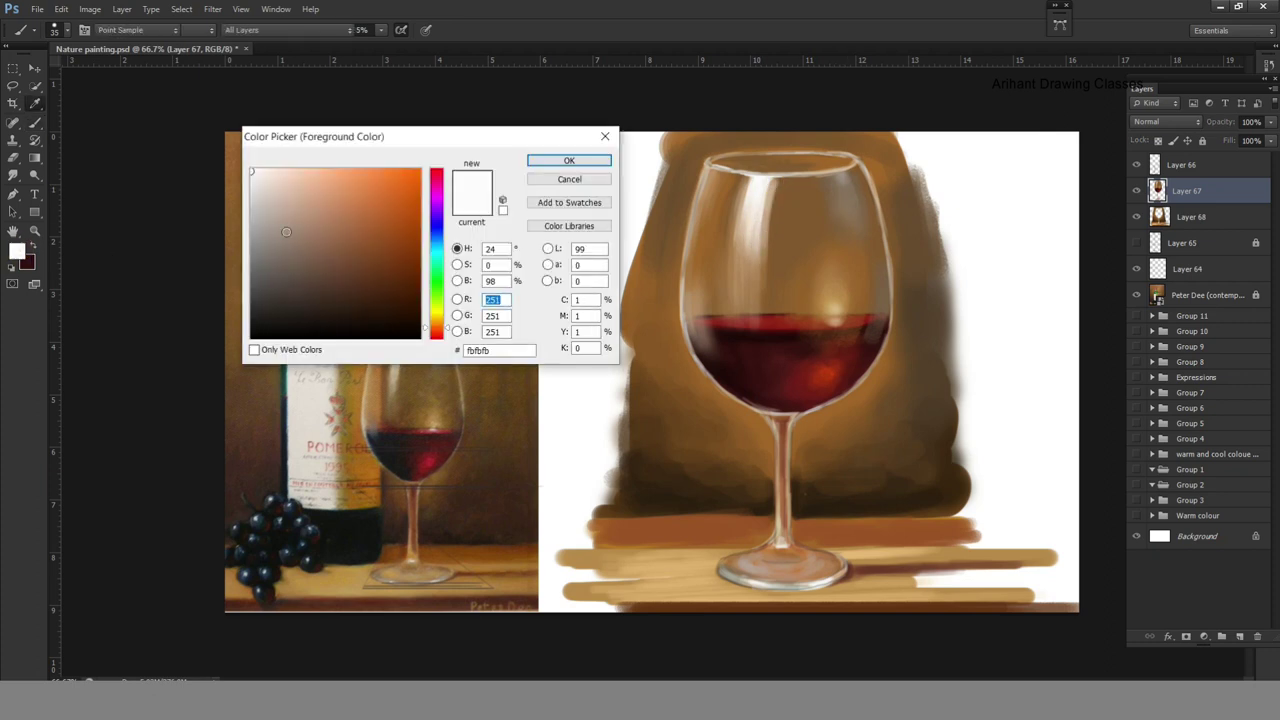
pyautogui.click(254, 185)
pyautogui.click(589, 157)
pyautogui.moveTo(283, 53); pyautogui.dragTo(260, 47)
pyautogui.click(428, 20)
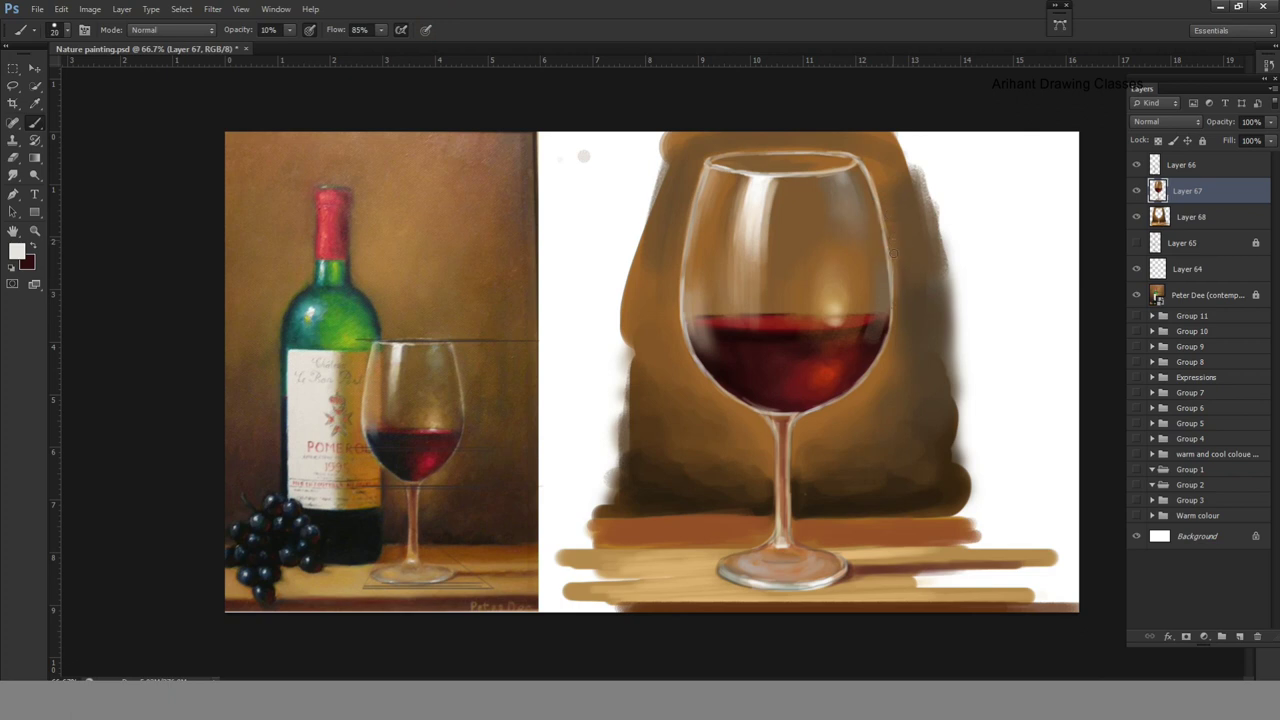
pyautogui.moveTo(894, 206); pyautogui.dragTo(893, 308)
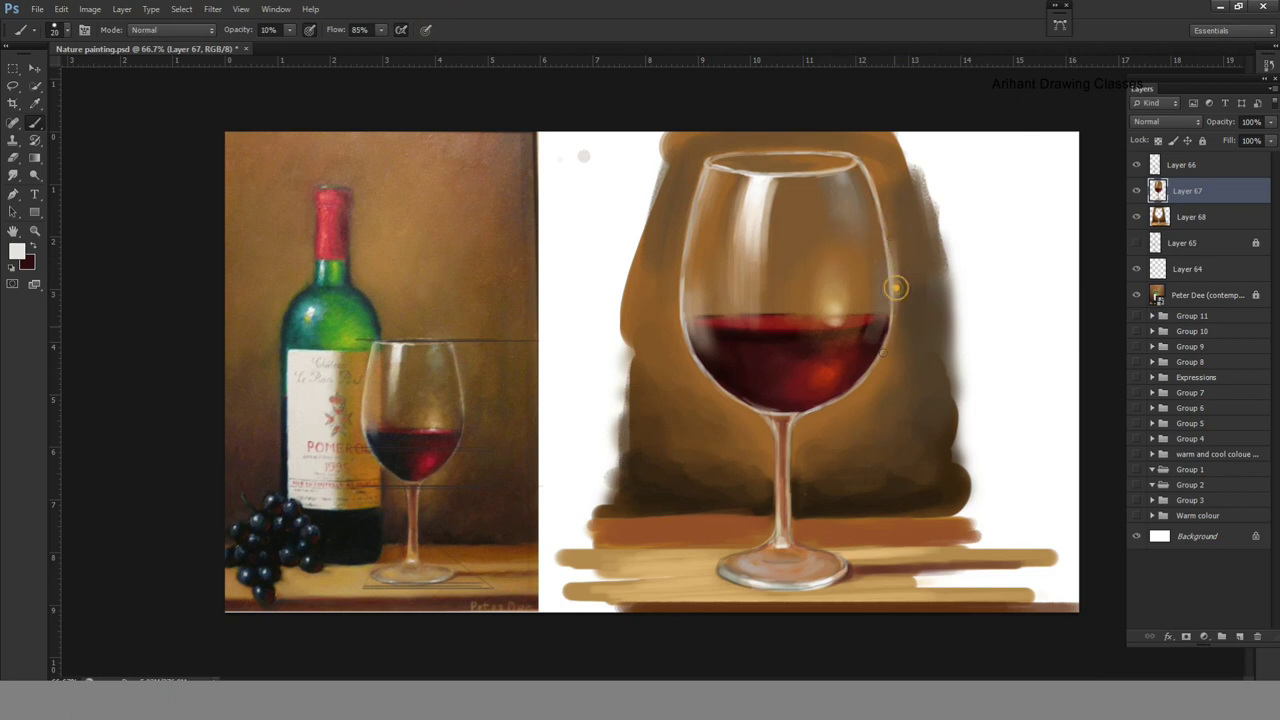
# Paint a faint stroke along the rim in a new colour, then hide Layer 64's guide lines.
pyautogui.click(17, 250)
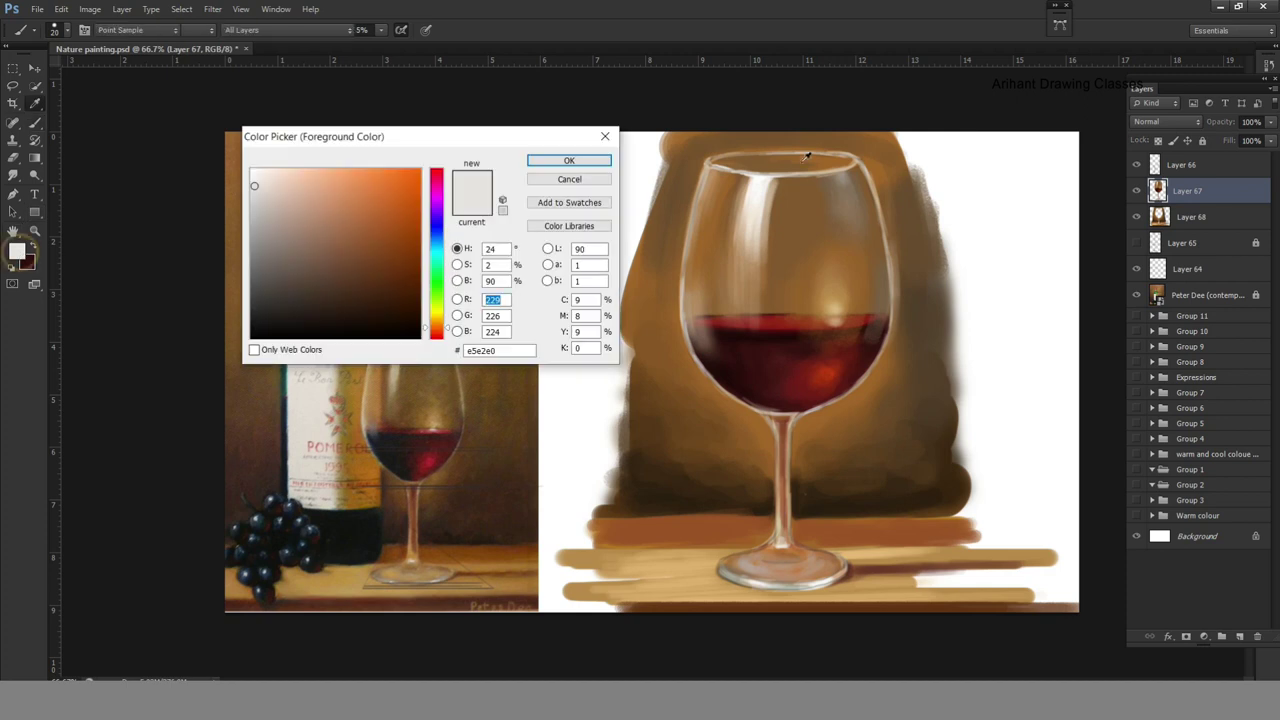
pyautogui.click(357, 252)
pyautogui.click(586, 159)
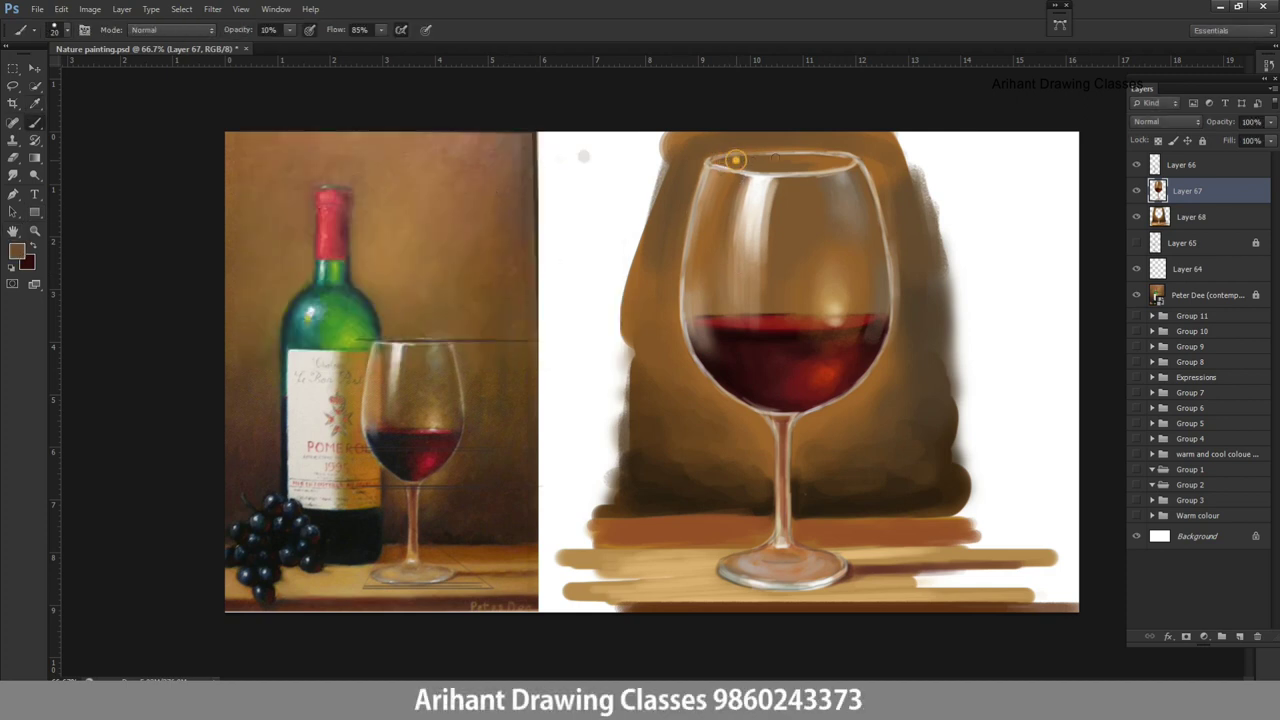
pyautogui.moveTo(735, 160); pyautogui.dragTo(805, 160)
pyautogui.click(1137, 270)
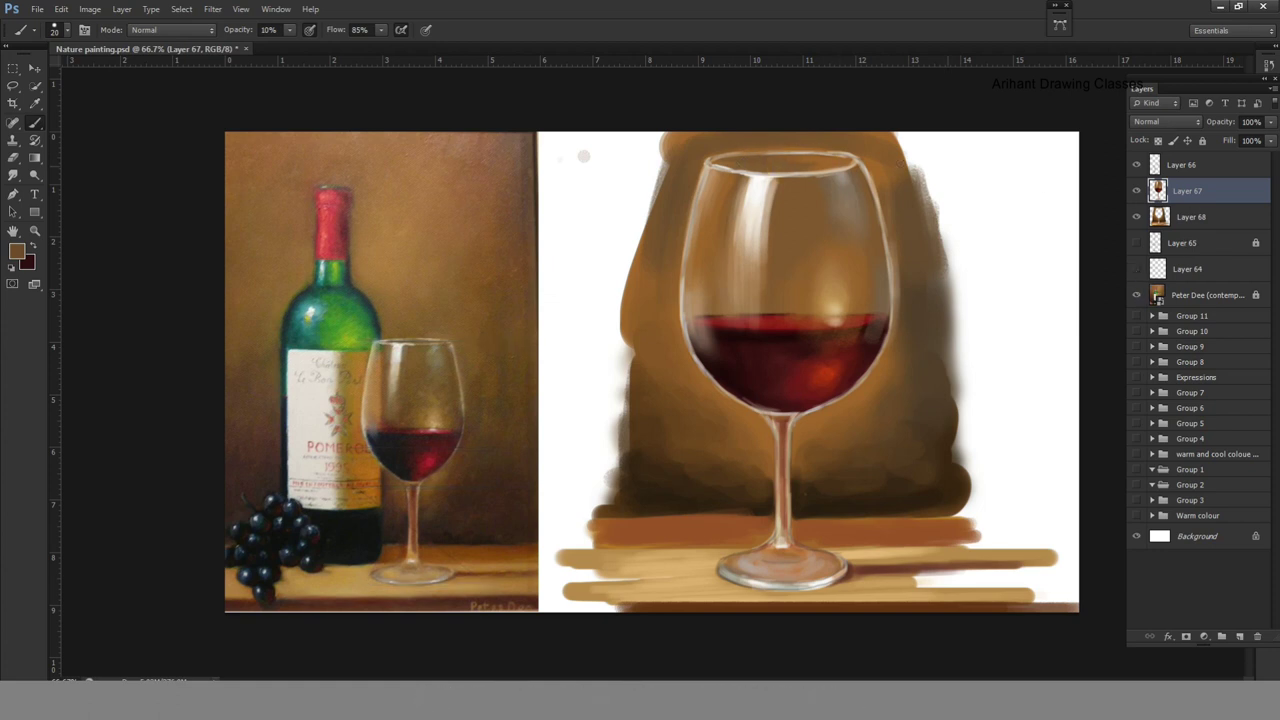